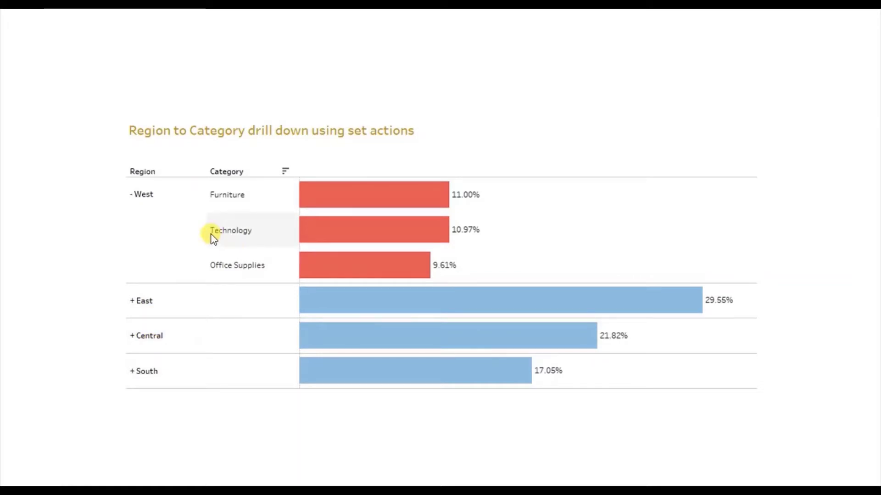
pyautogui.click(211, 236)
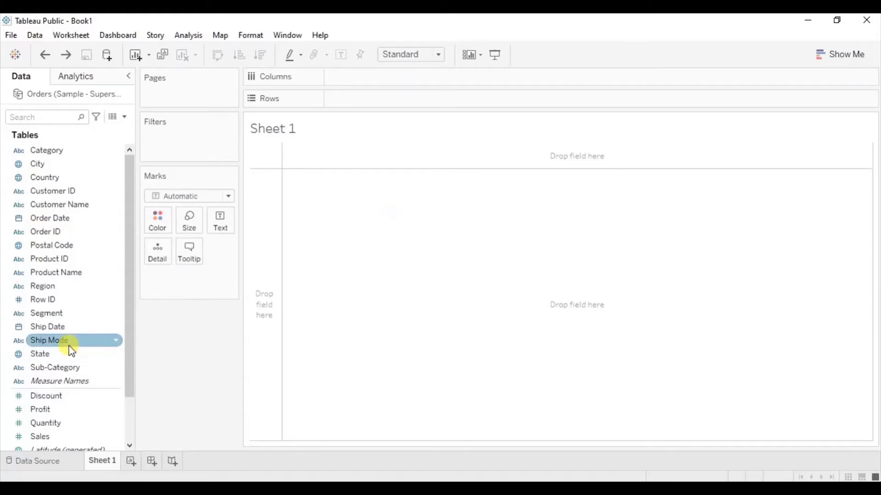
# Step: Build a bar chart with Region on rows and Sales on columns, shown as Percent of Total by quick table calculation
pyautogui.moveTo(55, 291); pyautogui.dragTo(367, 99)
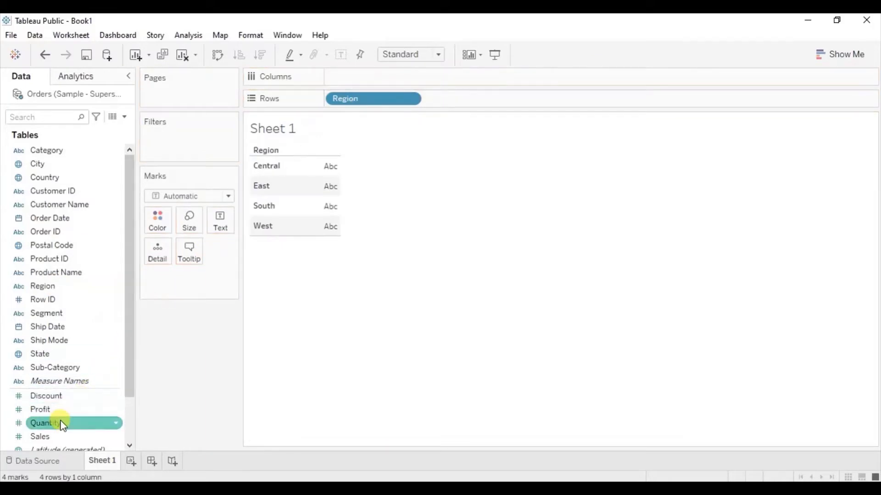
pyautogui.moveTo(54, 436); pyautogui.dragTo(361, 77)
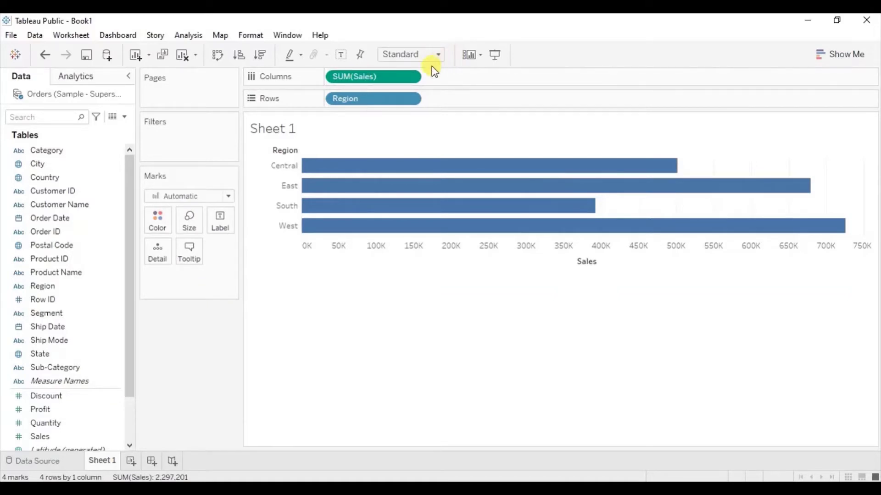
pyautogui.click(411, 78)
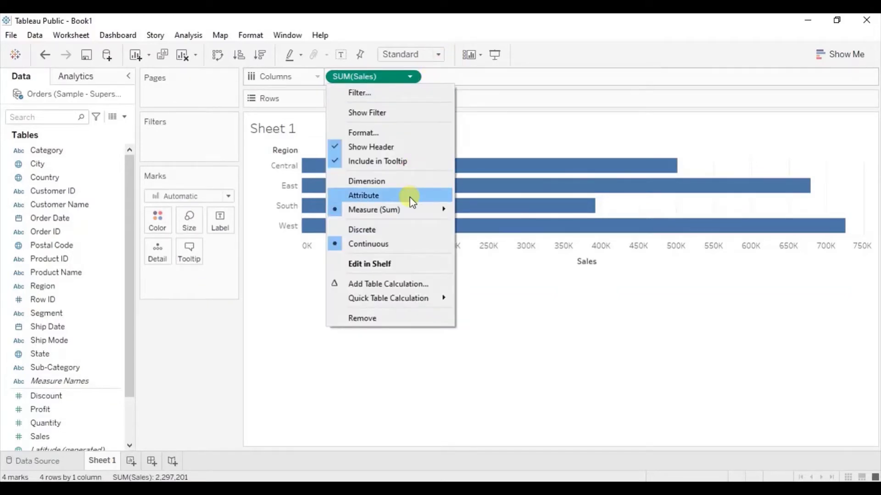
pyautogui.moveTo(393, 301)
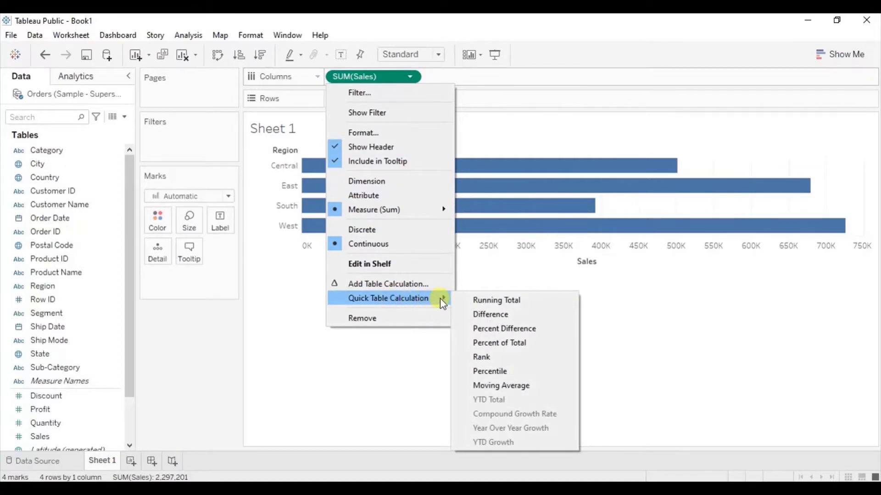
pyautogui.click(472, 341)
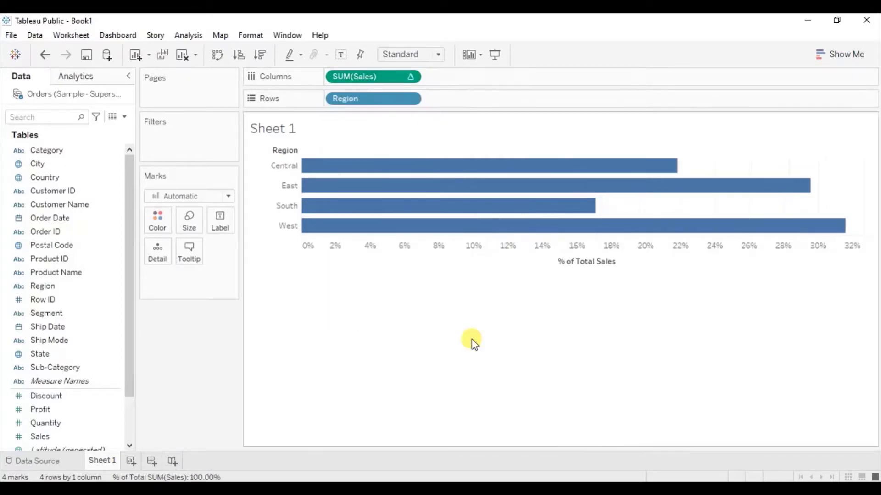
# Step: Show mark labels on the bars and sort the regions in descending order of sales share
pyautogui.click(341, 56)
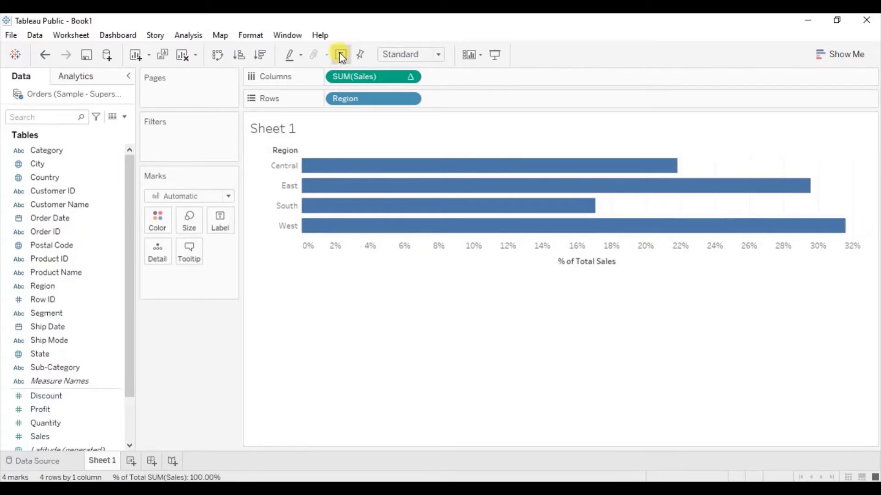
pyautogui.click(261, 56)
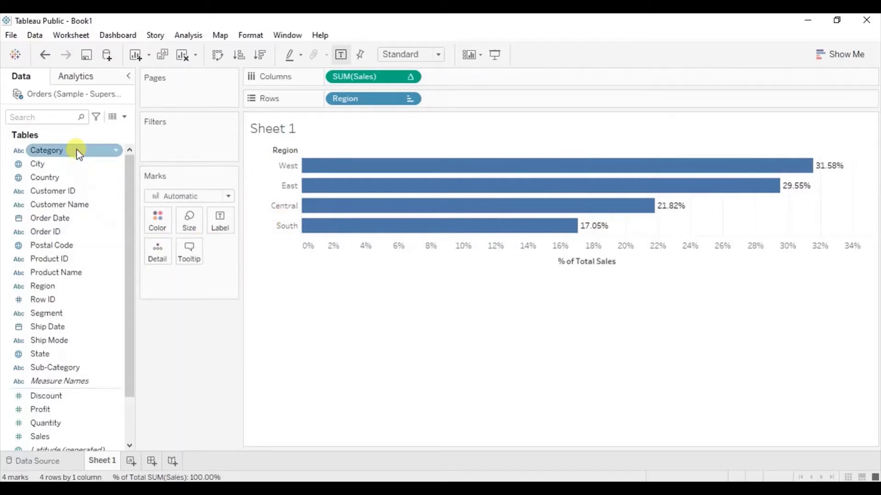
# Step: Try breaking every region down by placing Category after Region on rows, and remove the field again
pyautogui.moveTo(76, 149); pyautogui.dragTo(485, 98)
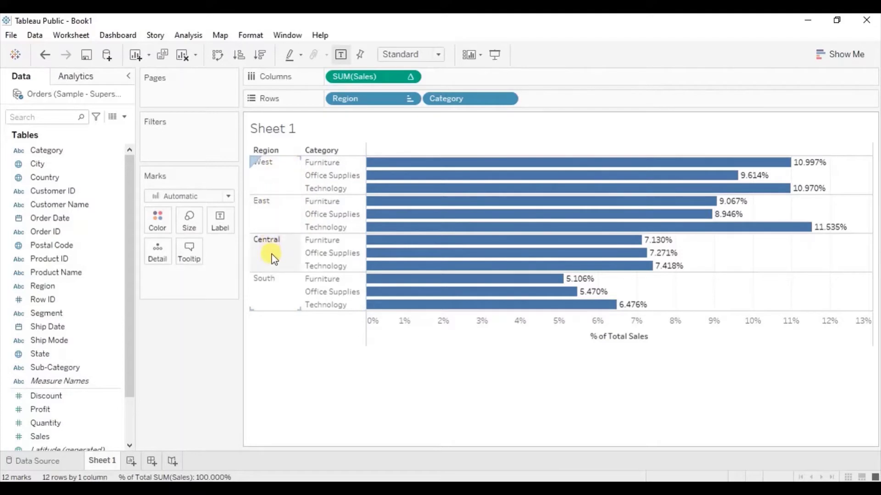
pyautogui.moveTo(455, 94); pyautogui.dragTo(202, 335)
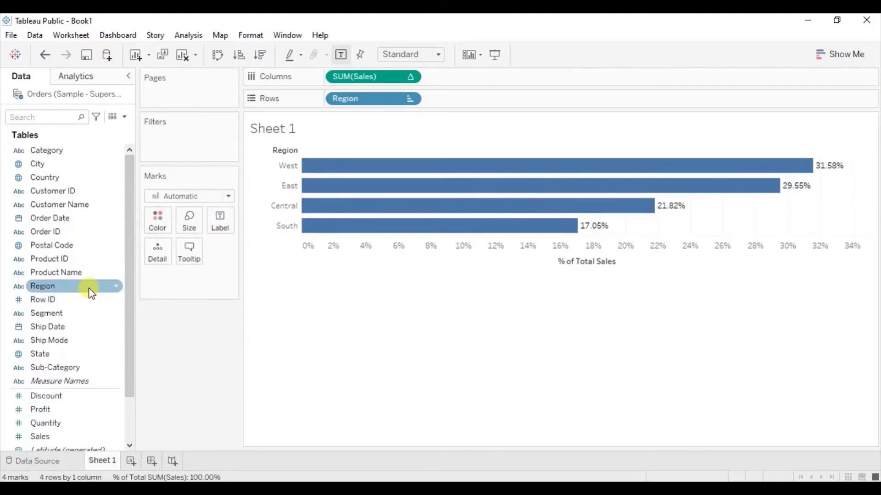
# Step: Create a set named Region Set from the Region field with only Central as its member
pyautogui.click(117, 288)
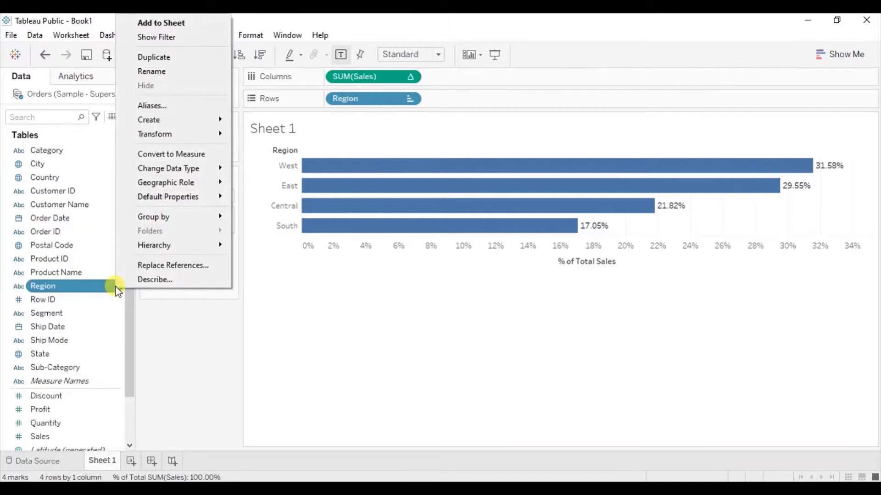
pyautogui.moveTo(190, 120)
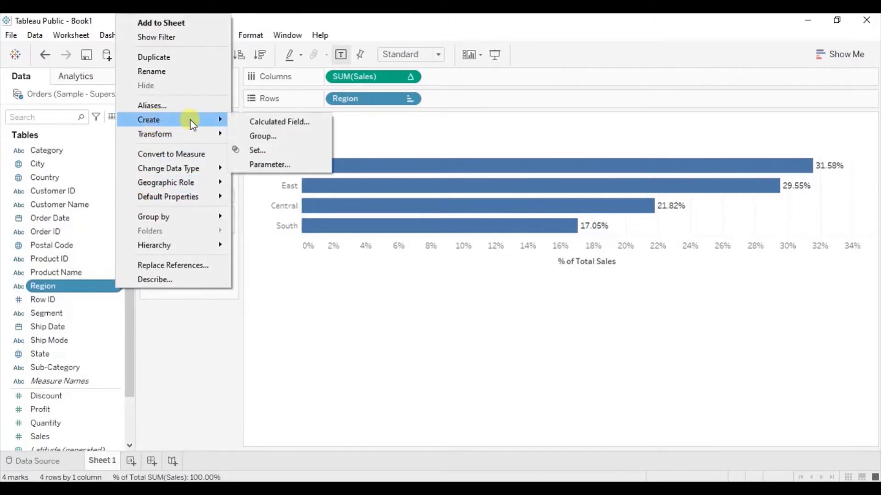
pyautogui.click(253, 151)
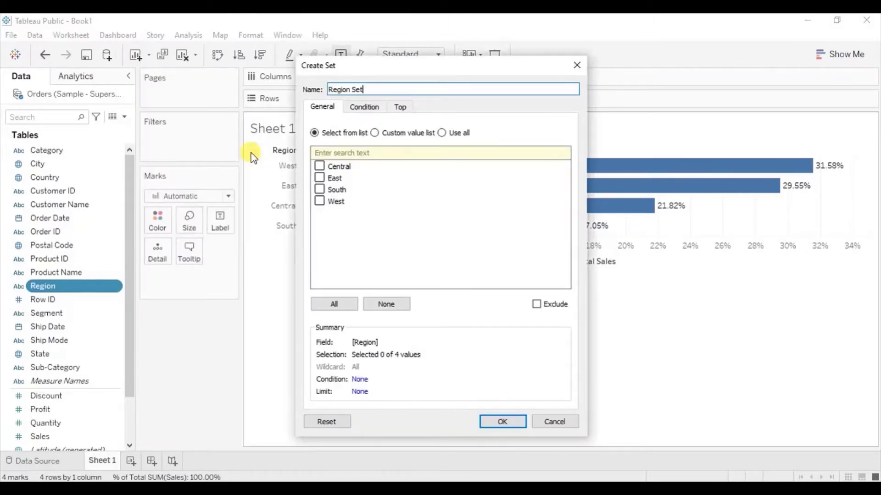
pyautogui.click(320, 167)
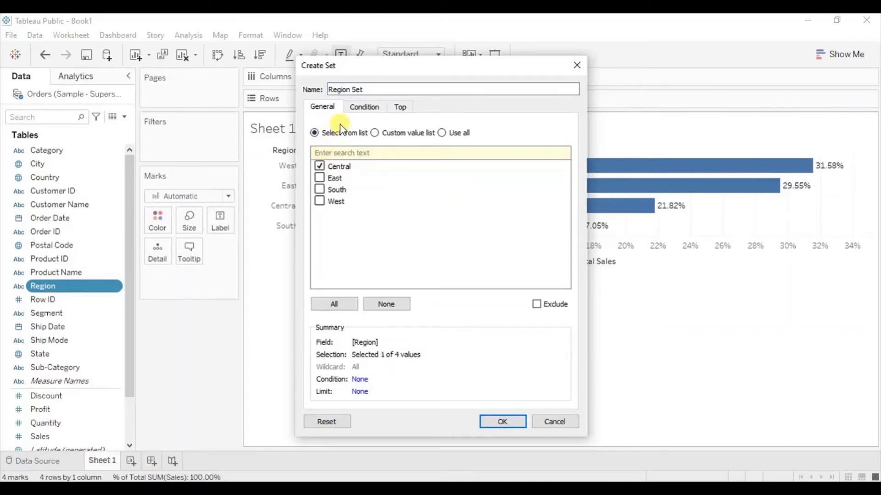
pyautogui.click(341, 90)
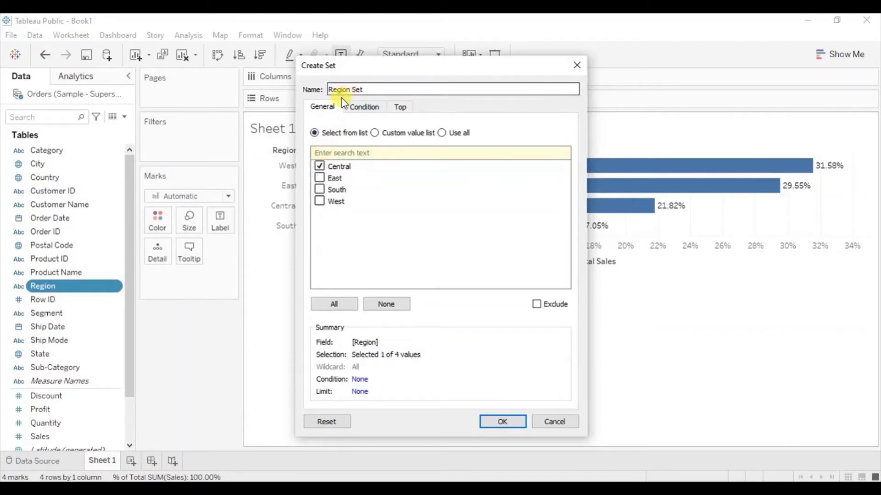
pyautogui.click(501, 422)
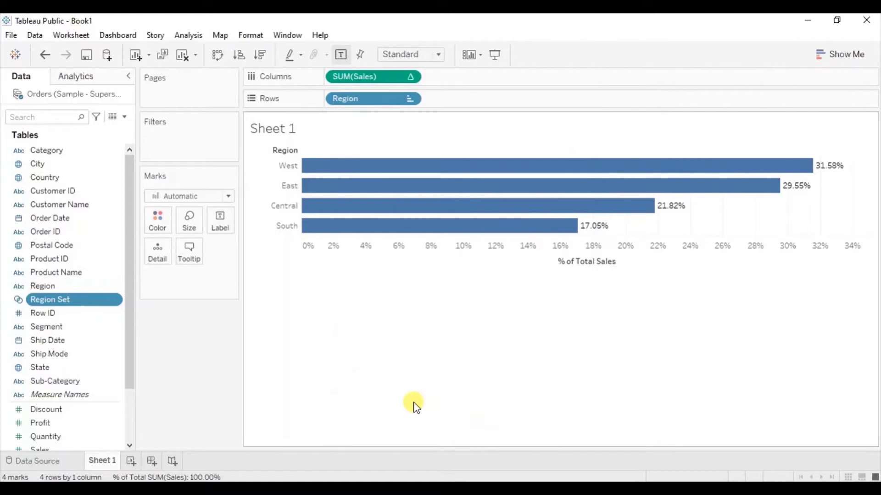
# Step: Start a calculated field named Categories and begin its formula with "if [Region Set]"
pyautogui.click(124, 116)
pyautogui.click(118, 132)
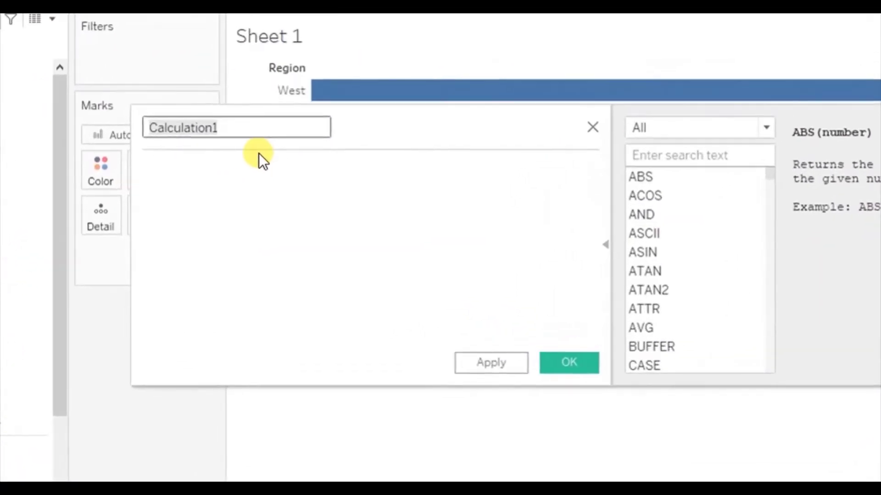
pyautogui.write('Categories')
pyautogui.click(246, 181)
pyautogui.write('if regio')
pyautogui.press('Down')
pyautogui.press('Return')
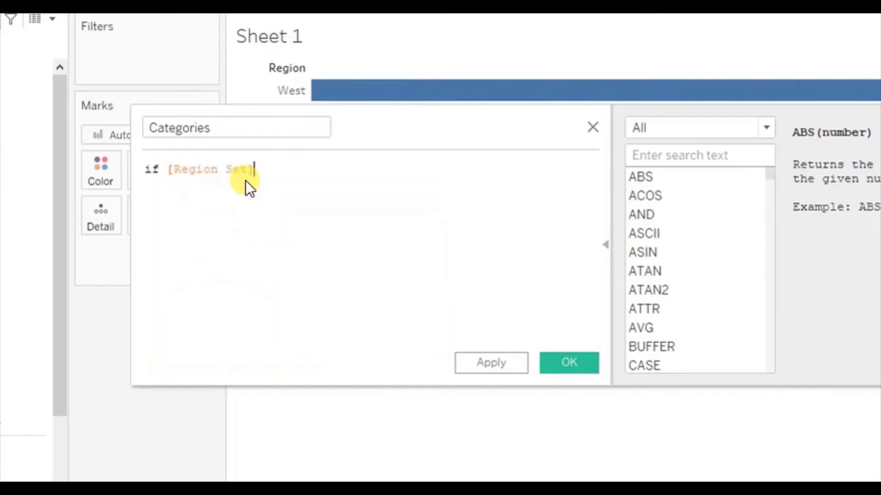
# Step: Finish the Categories formula with "then [Category] else '' end", save it, and place the Categories field after Region on rows
pyautogui.write('then ')
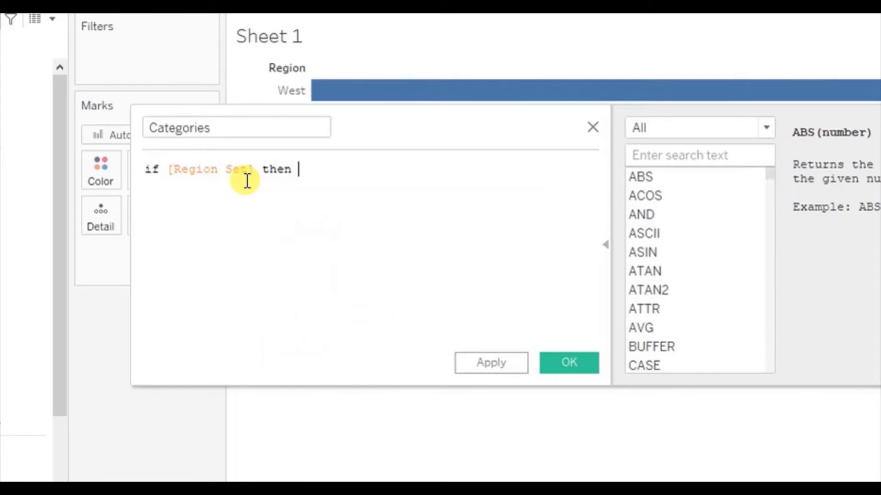
pyautogui.write('cate')
pyautogui.press('Return')
pyautogui.write("else '' e")
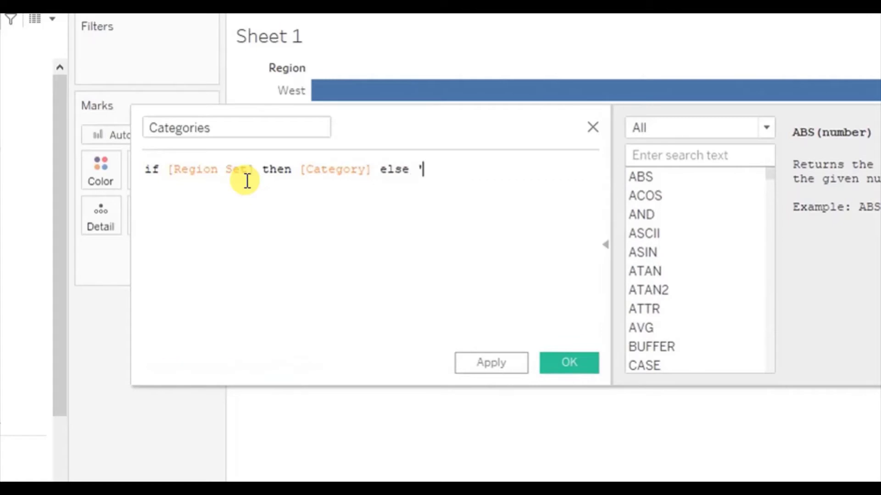
pyautogui.write('nd')
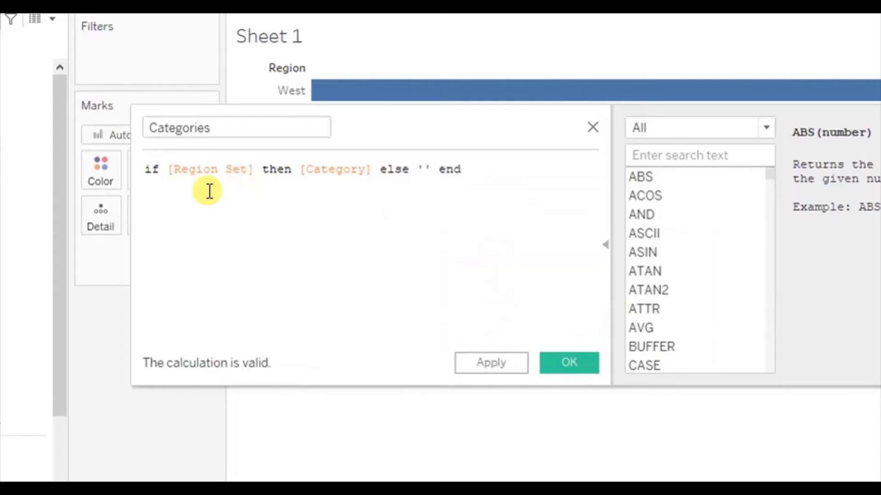
pyautogui.moveTo(301, 170); pyautogui.dragTo(370, 173)
pyautogui.moveTo(168, 169); pyautogui.dragTo(257, 170)
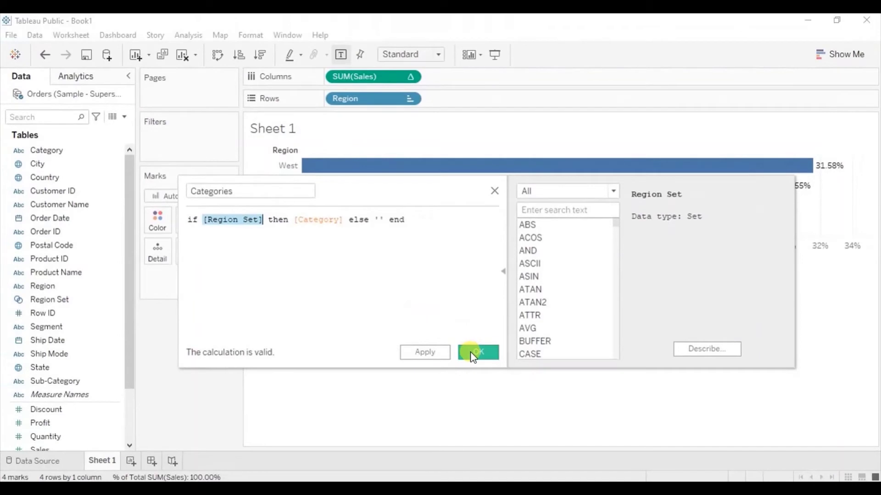
pyautogui.click(473, 356)
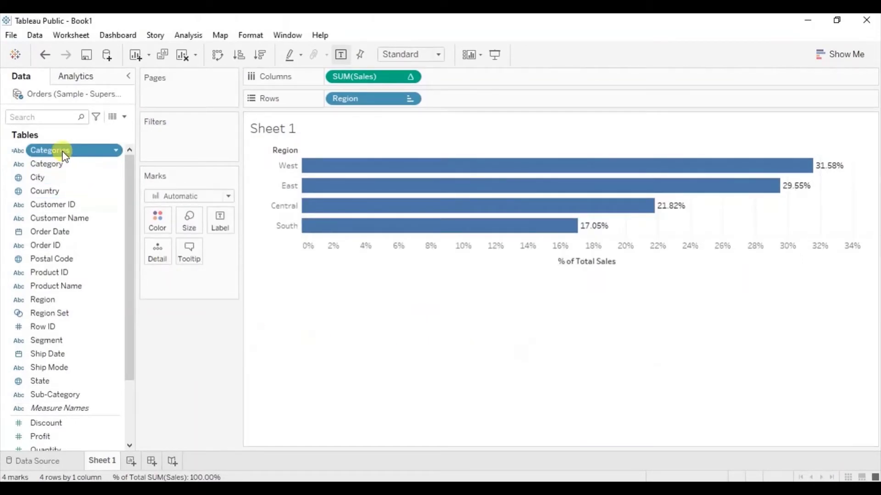
pyautogui.moveTo(63, 153); pyautogui.dragTo(464, 101)
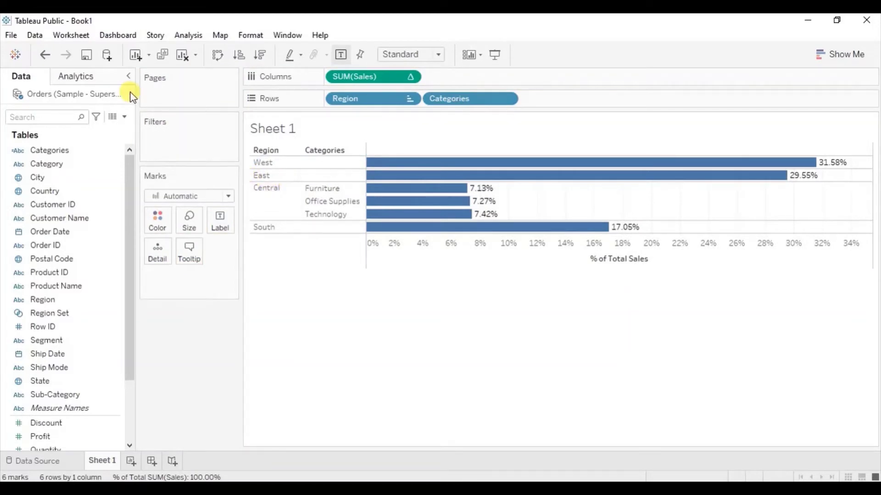
# Step: Add a Change Set Values action for Sheet 1 targeting Region Set, with clearing the selection removing all values from the set
pyautogui.click(72, 36)
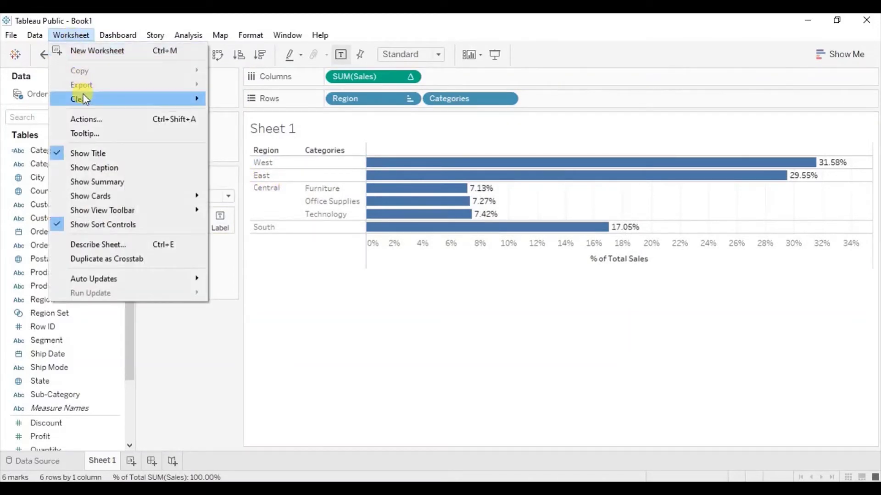
pyautogui.click(85, 119)
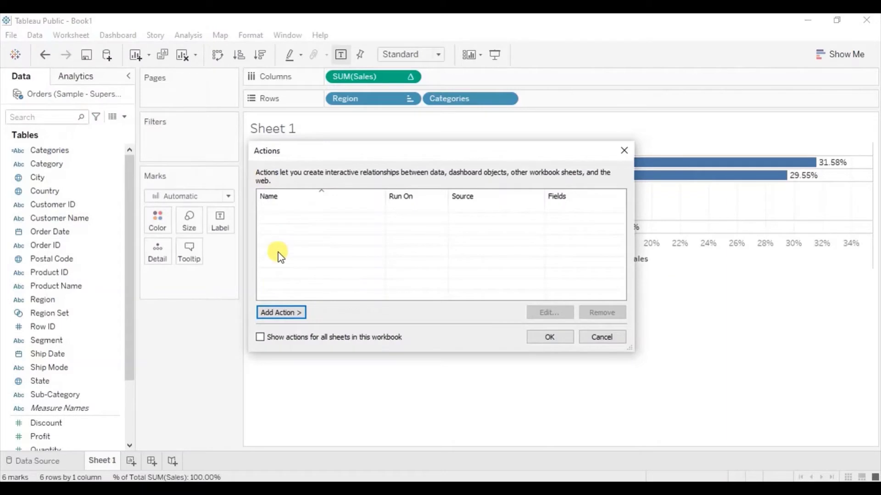
pyautogui.click(278, 314)
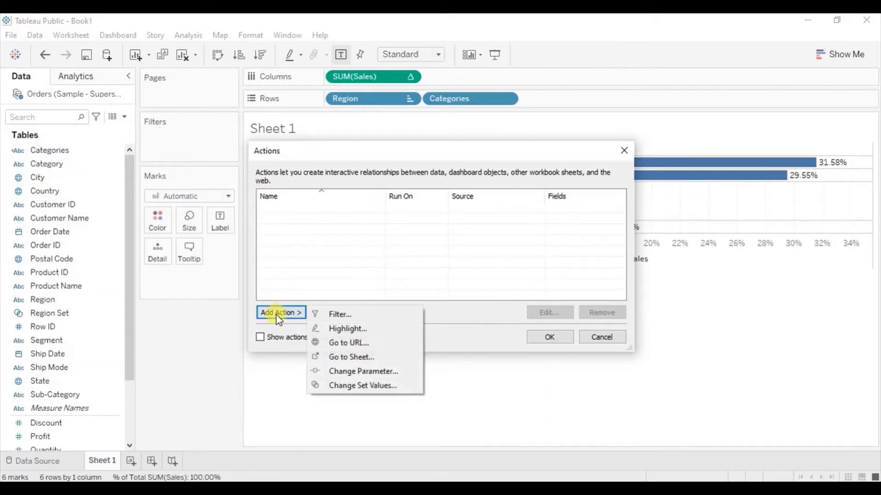
pyautogui.click(331, 385)
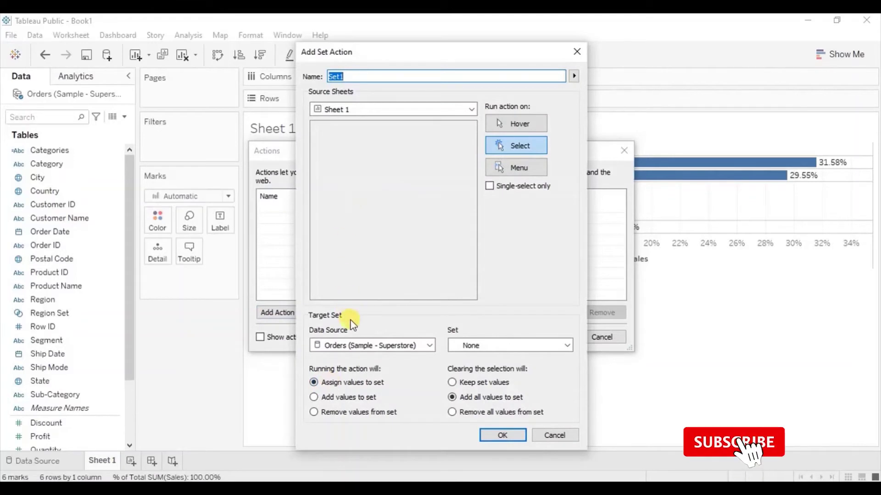
pyautogui.click(478, 345)
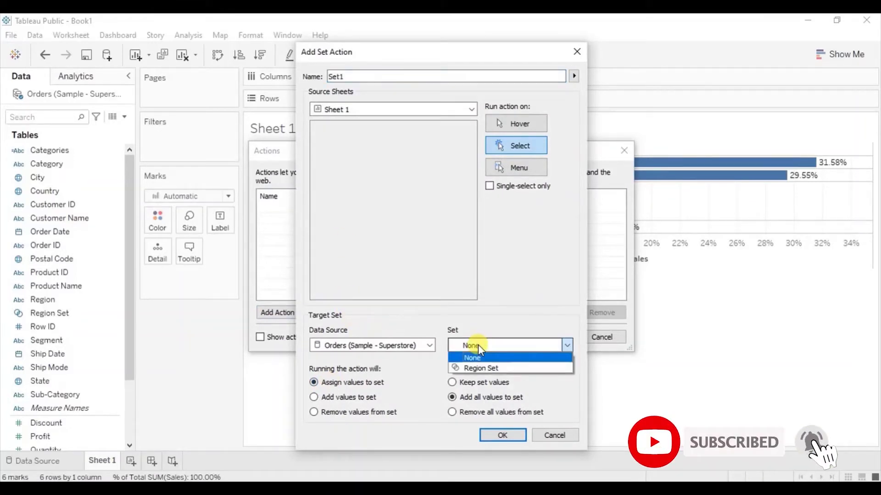
pyautogui.click(483, 367)
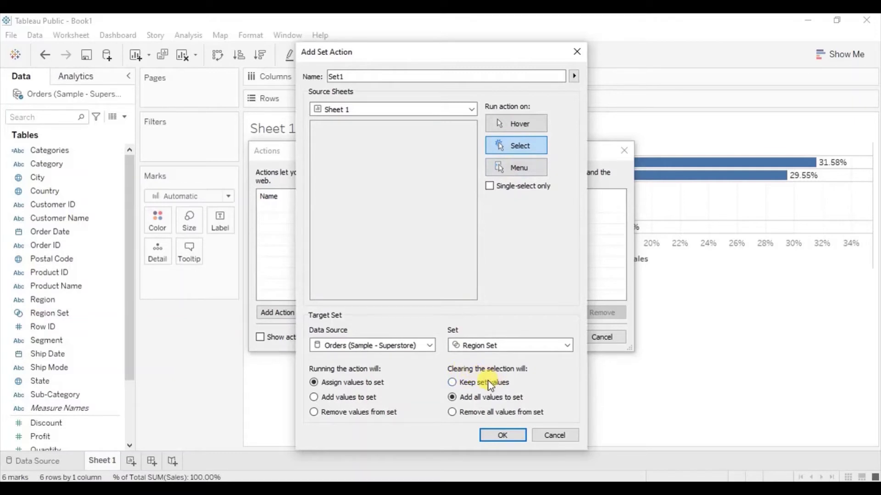
pyautogui.click(452, 412)
pyautogui.click(491, 434)
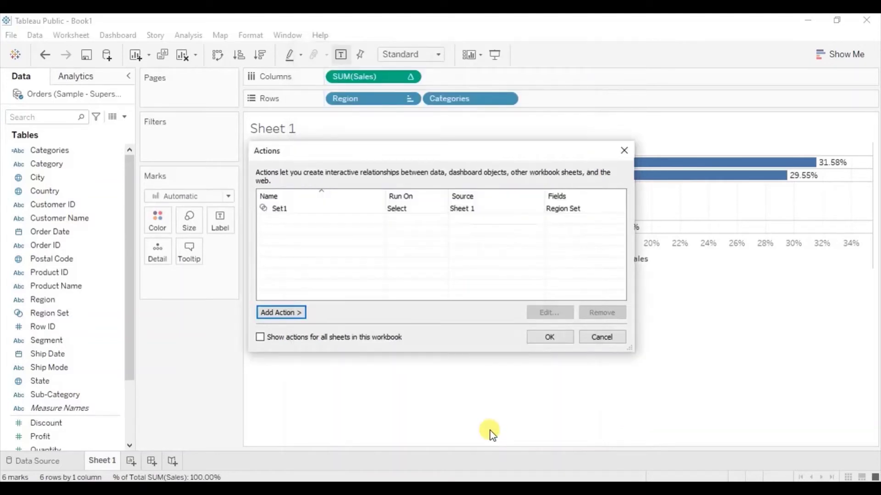
pyautogui.click(544, 338)
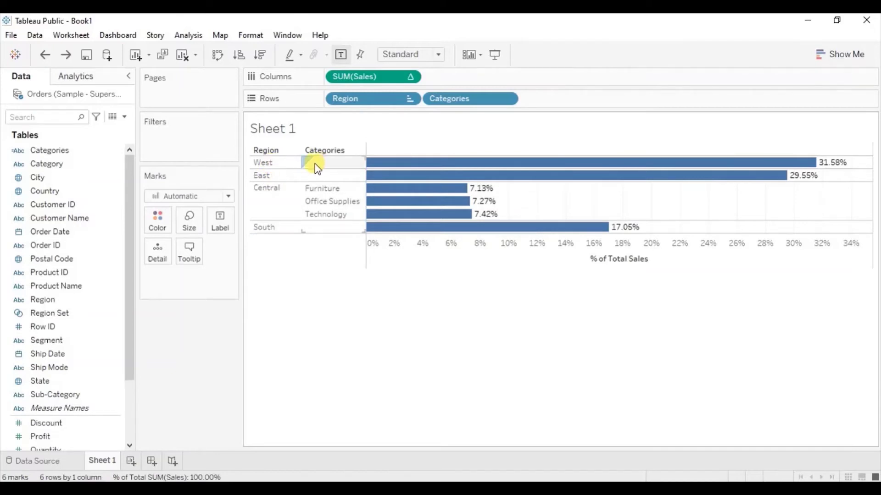
# Step: Test the set action by selecting the West bar to drill that region down into its categories
pyautogui.moveTo(382, 166)
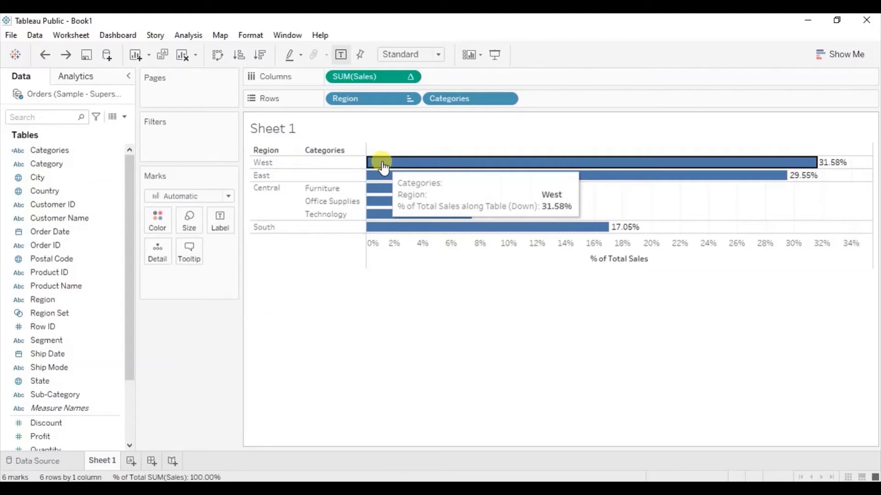
pyautogui.click(383, 164)
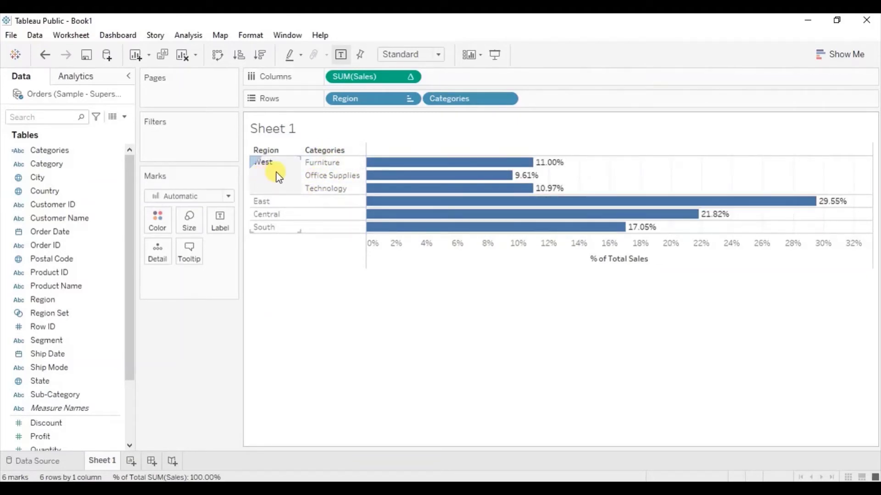
pyautogui.moveTo(385, 190)
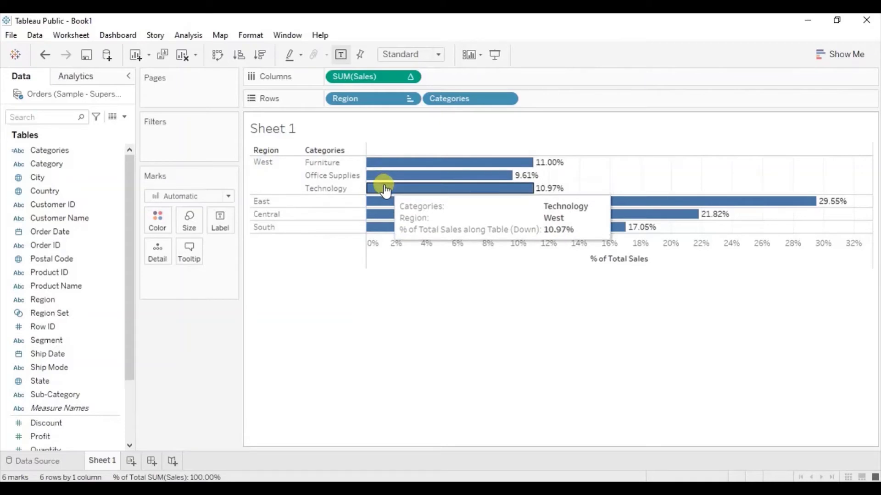
# Step: Collapse the West region's category drill-down by deselecting it at the Furniture bar
pyautogui.moveTo(379, 166)
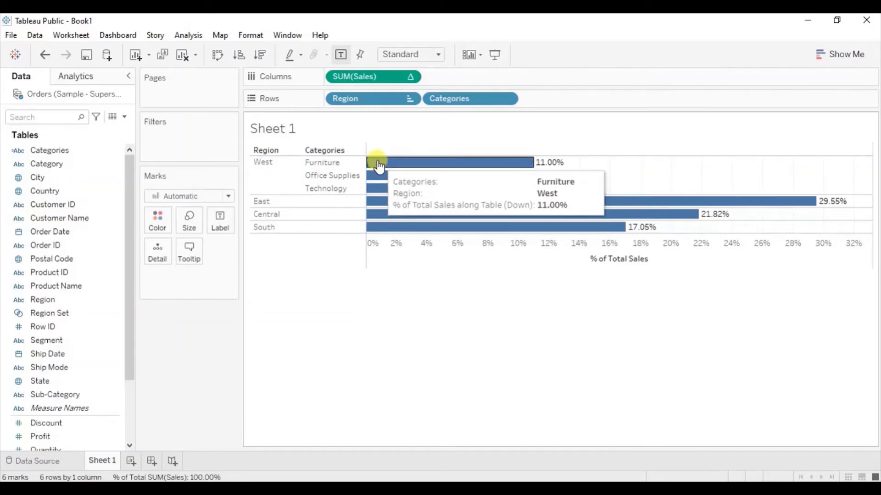
pyautogui.click(378, 166)
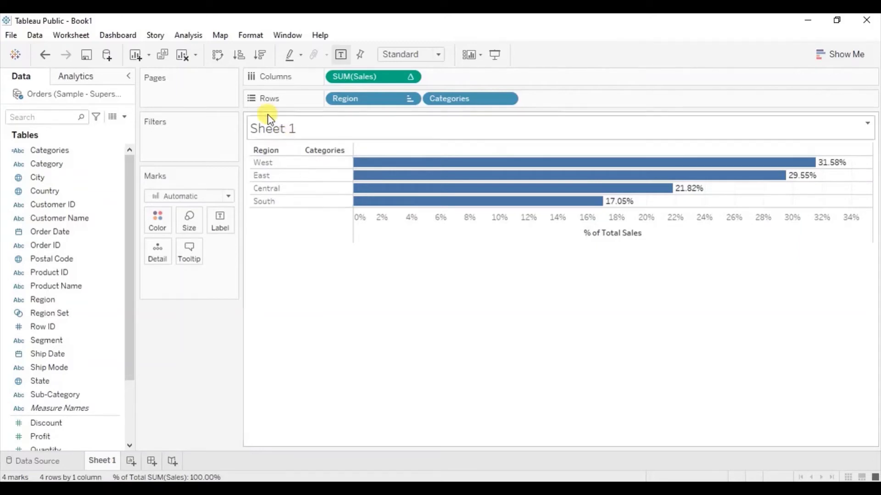
# Step: Edit the Set1 action so that clearing the selection keeps the set values
pyautogui.click(73, 36)
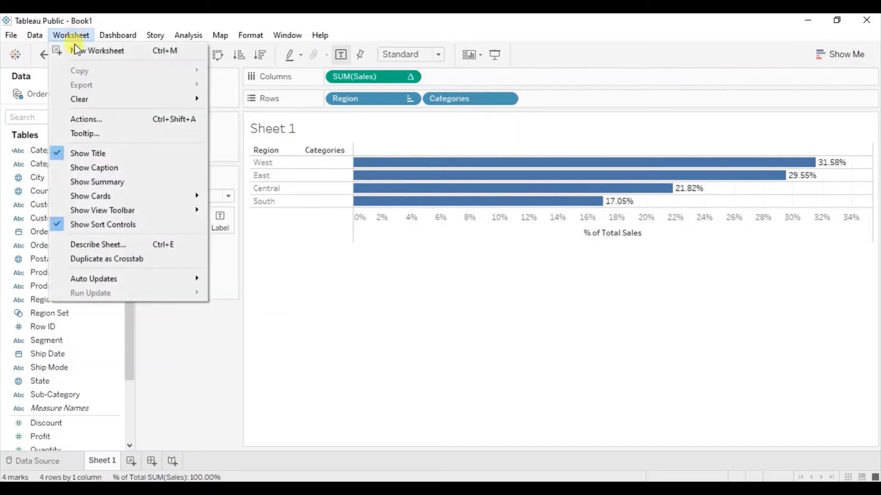
pyautogui.click(87, 117)
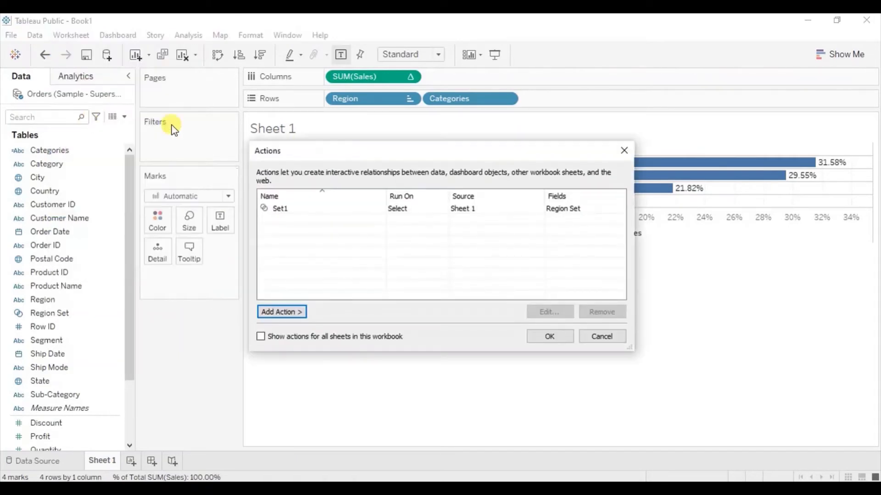
pyautogui.click(280, 210)
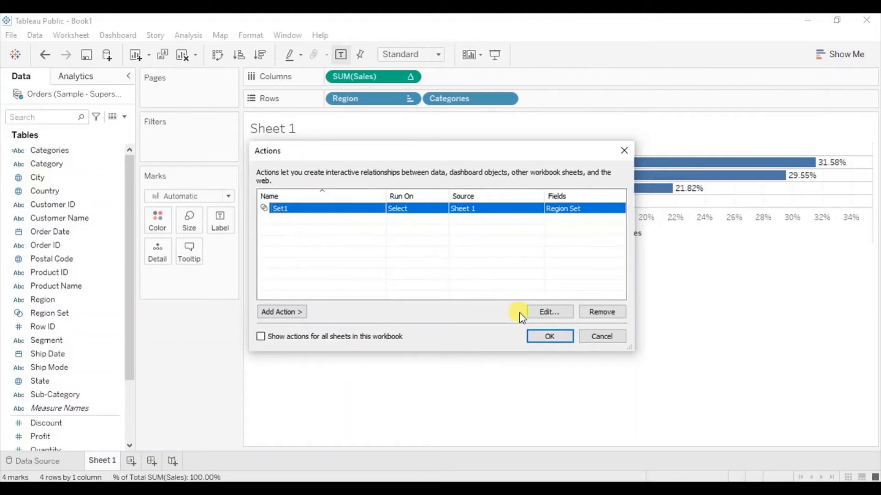
pyautogui.click(535, 313)
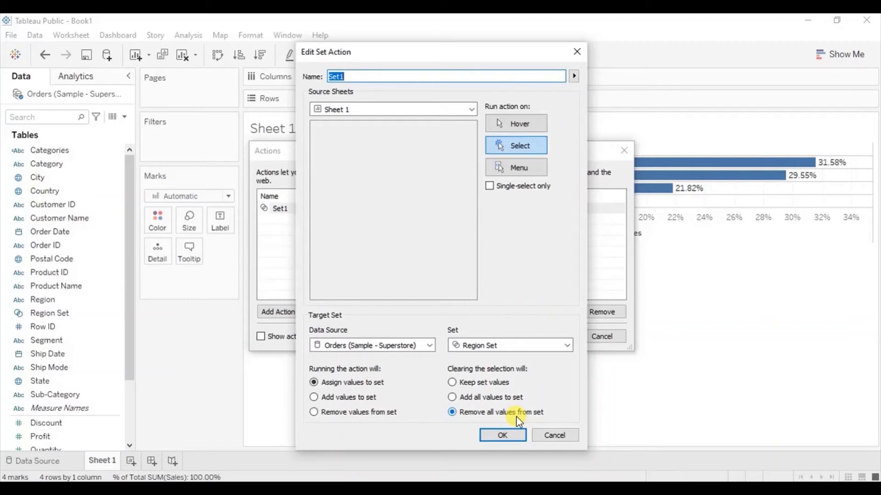
pyautogui.click(452, 383)
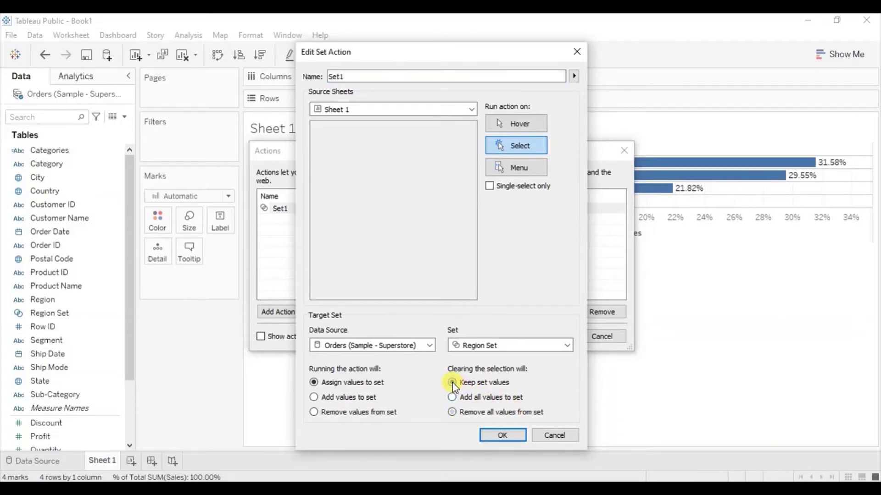
pyautogui.click(495, 434)
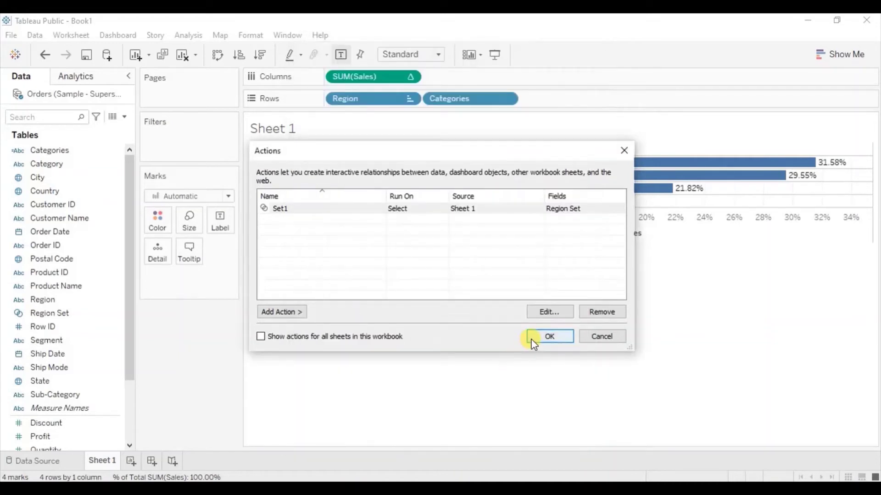
pyautogui.click(532, 342)
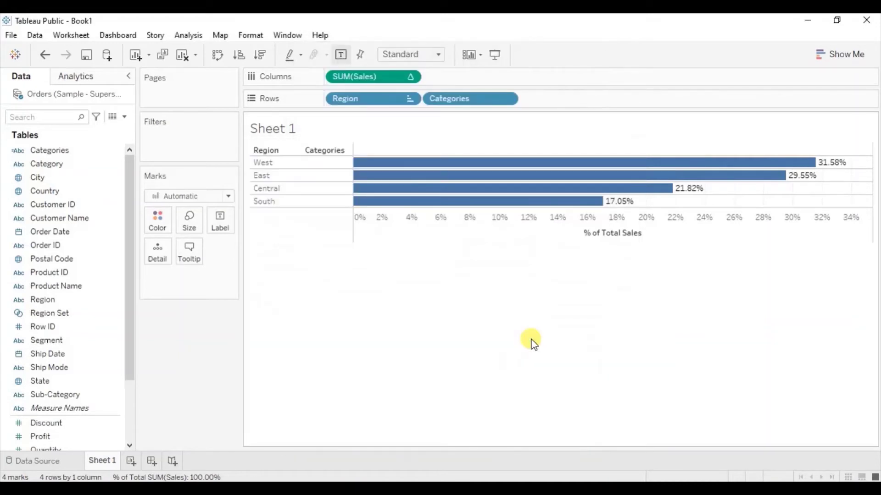
# Step: Test the edited action by drilling into the West bar and repeatedly selecting and deselecting its Furniture bar
pyautogui.click(366, 169)
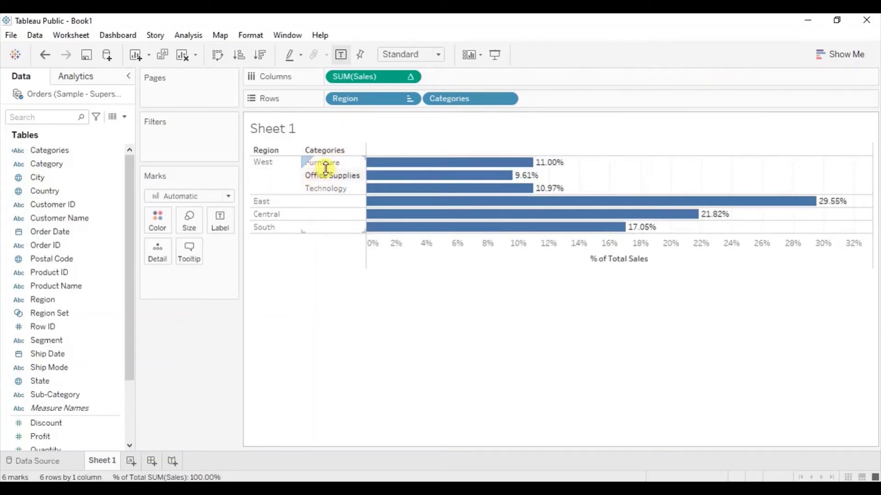
pyautogui.click(385, 168)
pyautogui.click(384, 167)
pyautogui.click(384, 168)
pyautogui.click(384, 168)
pyautogui.moveTo(377, 169)
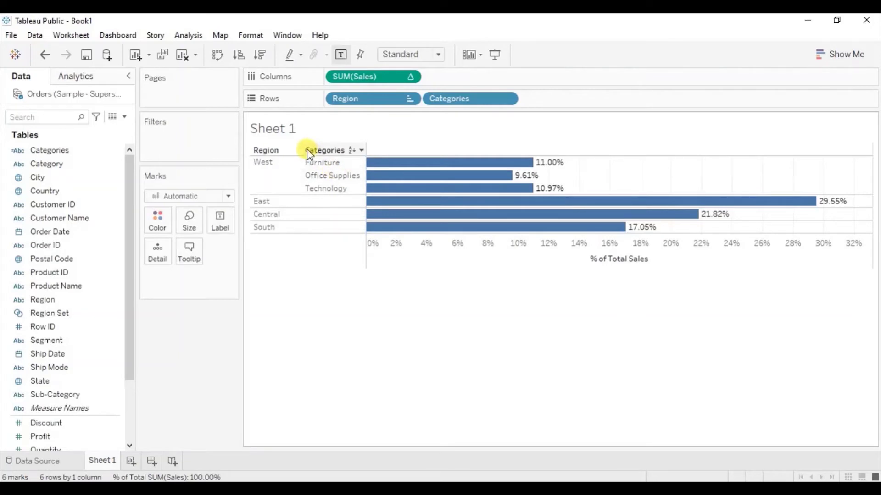
# Step: Edit the Set1 action so that running it adds values to the set and clearing the selection removes all values from the set
pyautogui.click(71, 40)
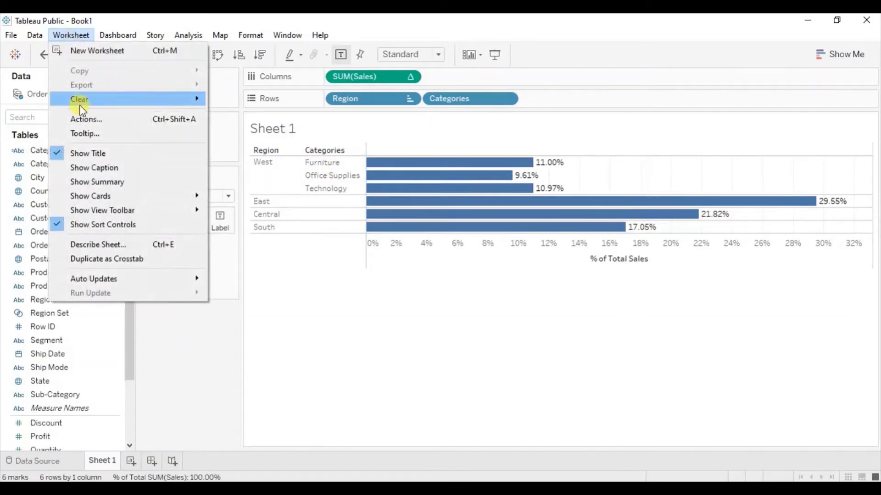
pyautogui.click(84, 121)
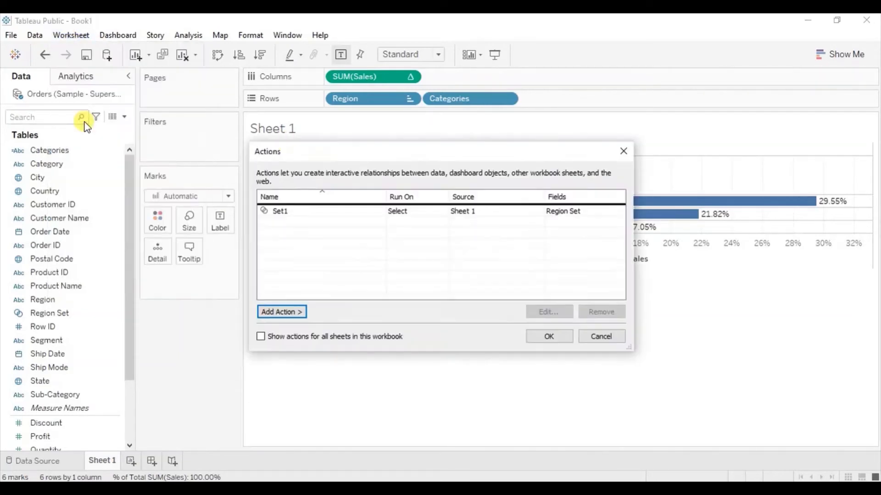
pyautogui.click(281, 210)
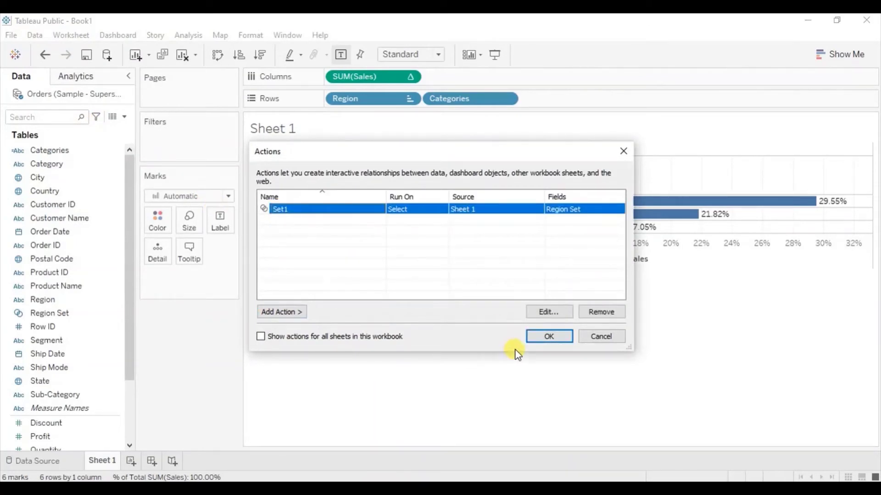
pyautogui.click(546, 313)
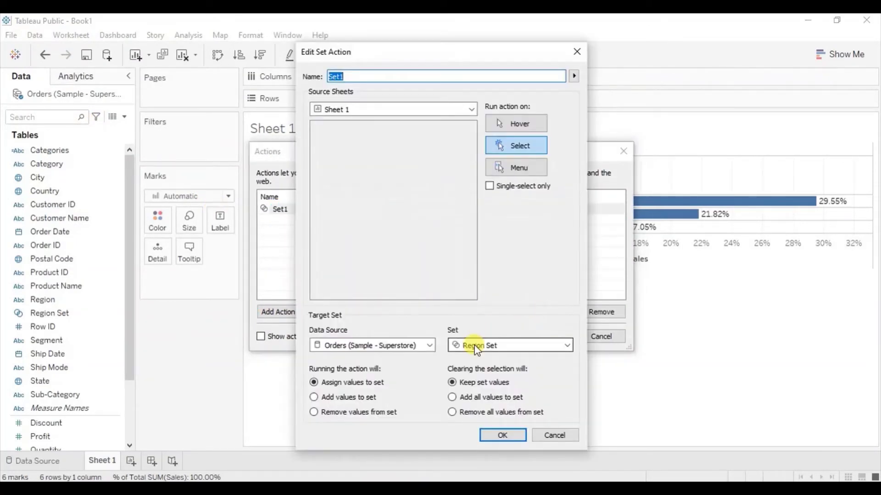
pyautogui.click(452, 412)
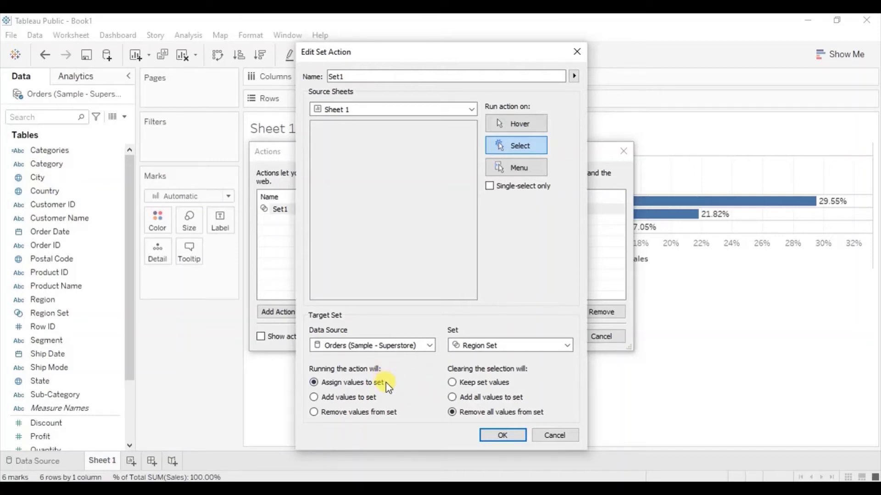
pyautogui.click(314, 398)
pyautogui.click(490, 435)
pyautogui.click(530, 337)
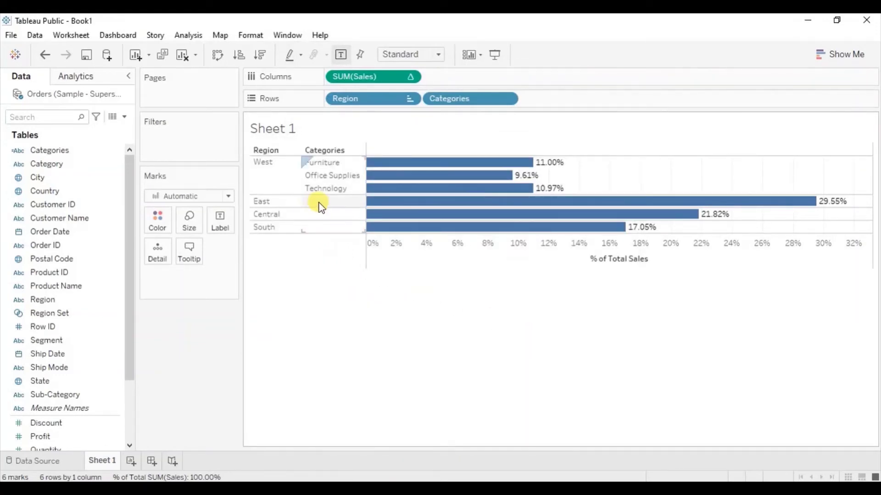
# Step: Test the action by drilling into the East bar alongside West, and clear the selection to collapse both regions
pyautogui.click(385, 203)
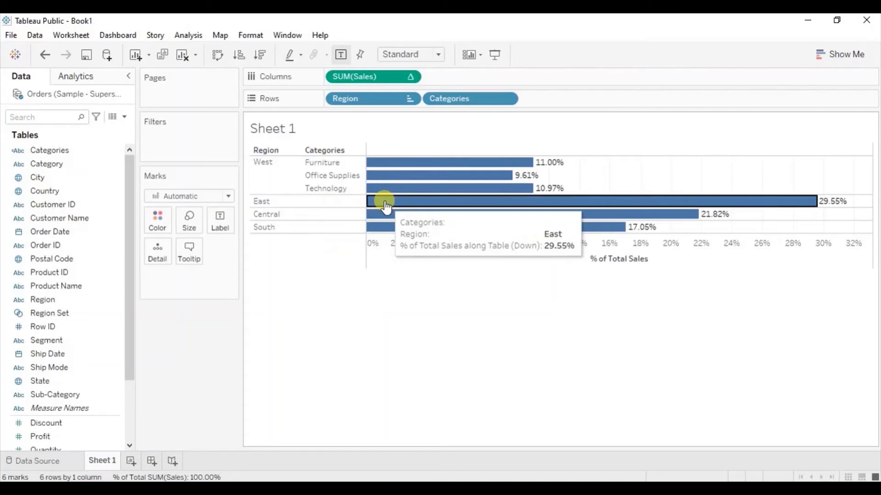
pyautogui.moveTo(372, 228)
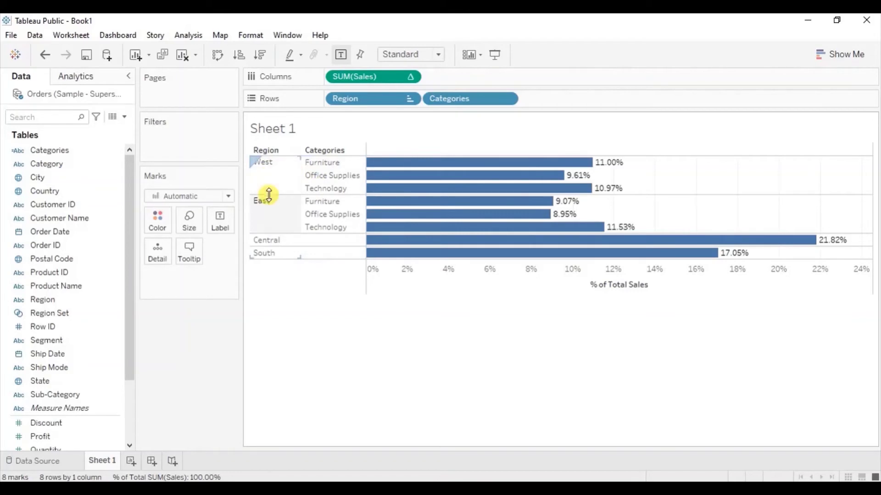
pyautogui.click(385, 177)
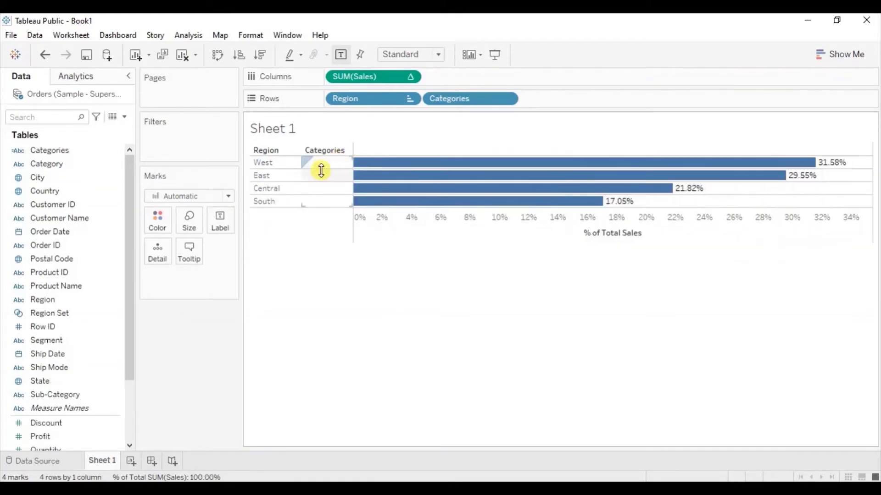
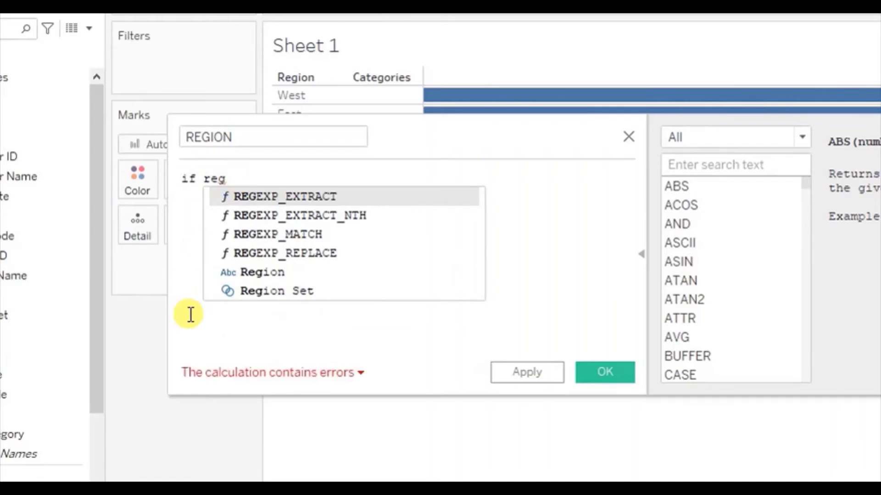
# Step: Complete the first line of the REGION formula as "if [Region Set] then '-' + [Region]"
pyautogui.click(266, 291)
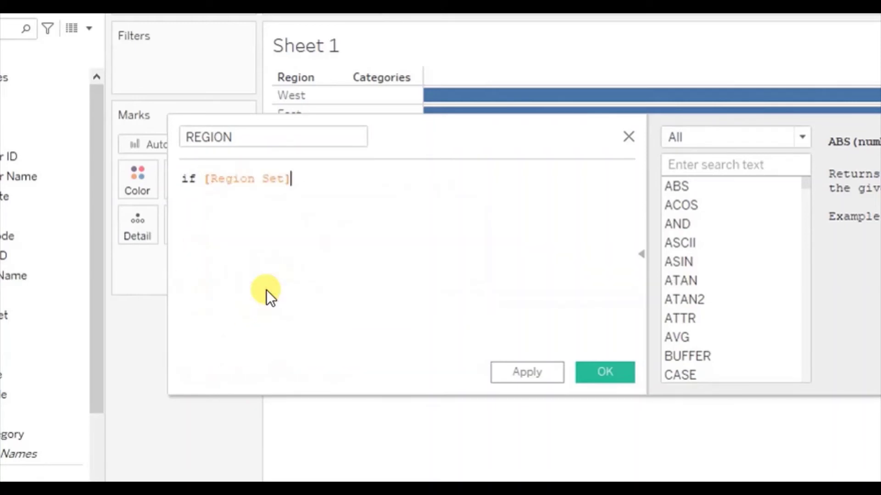
pyautogui.write('the')
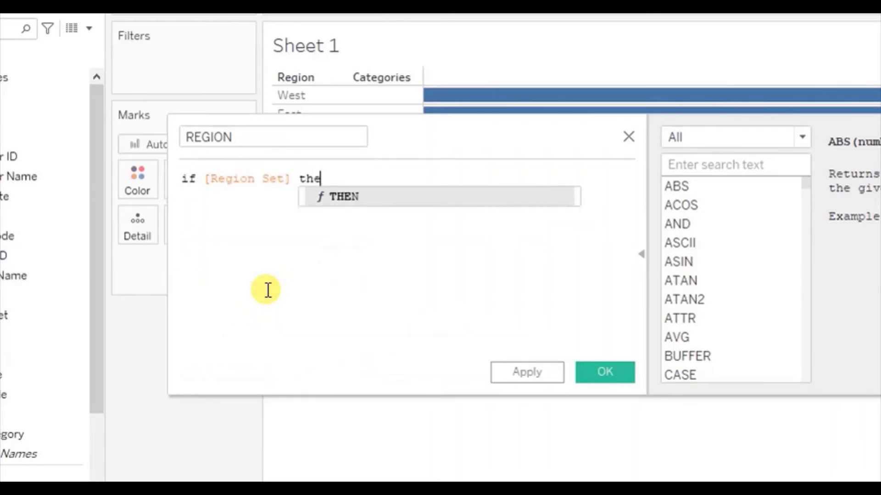
pyautogui.write("n '")
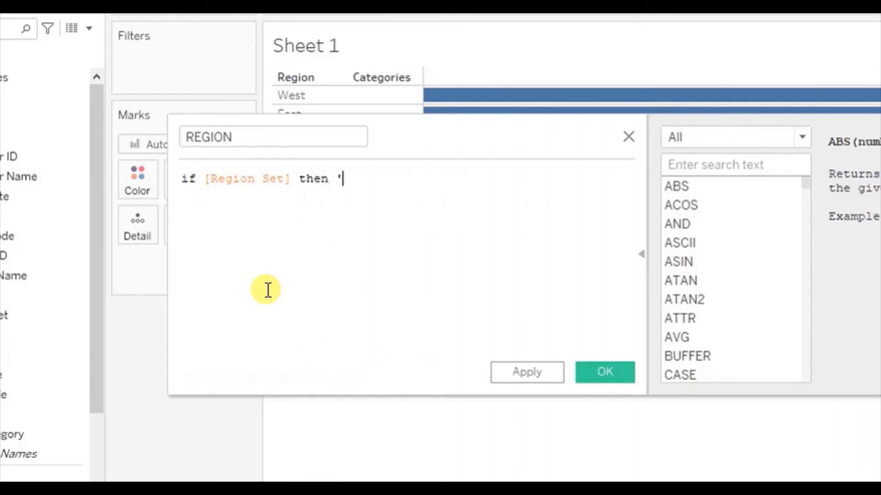
pyautogui.write("-' + reg")
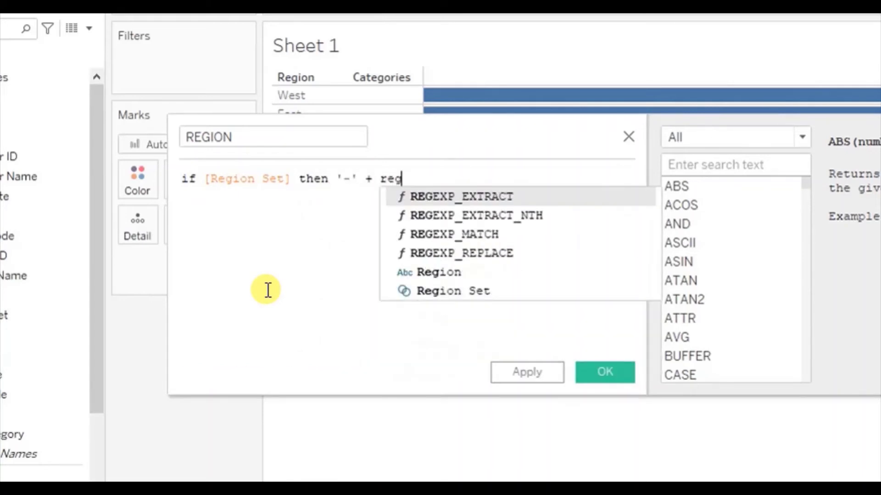
pyautogui.click(445, 277)
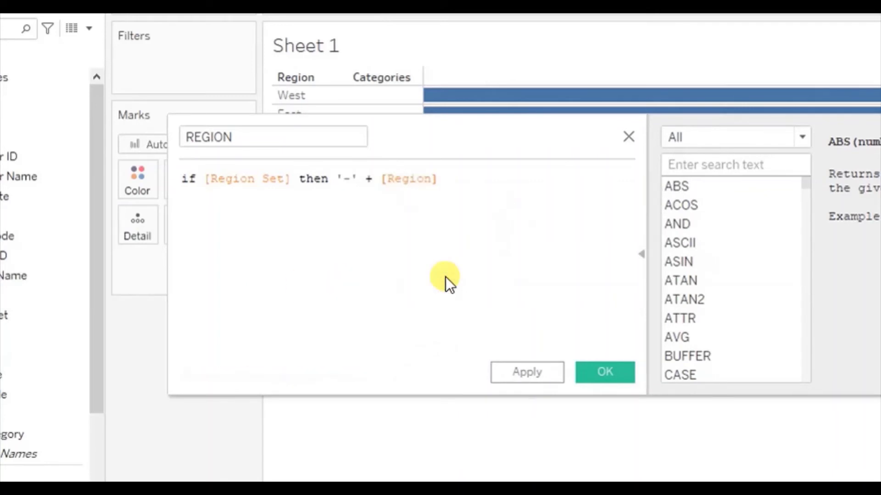
# Step: Add a second line "else '+' + [Region] end" to the REGION formula
pyautogui.press('Return')
pyautogui.write('else ')
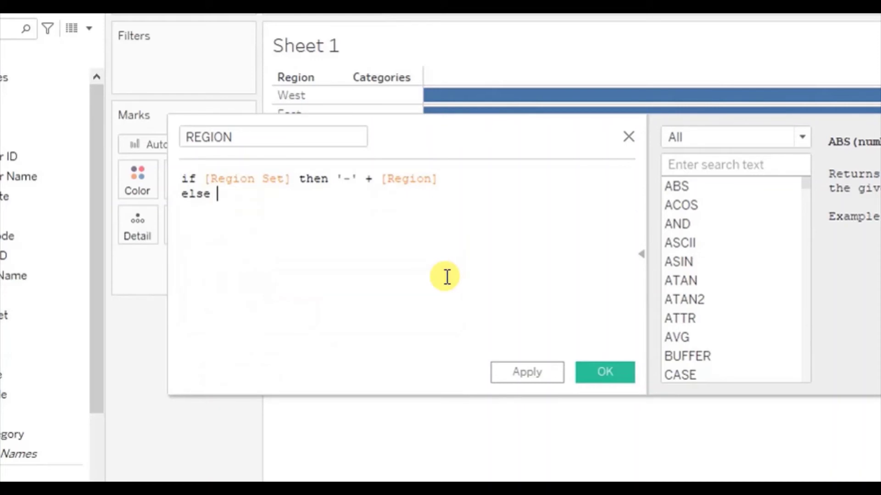
pyautogui.write("'+' + reg")
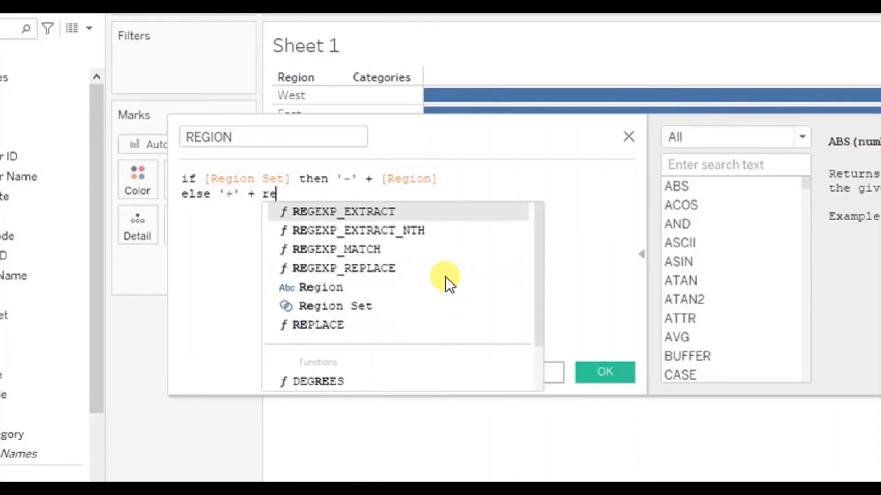
pyautogui.click(351, 287)
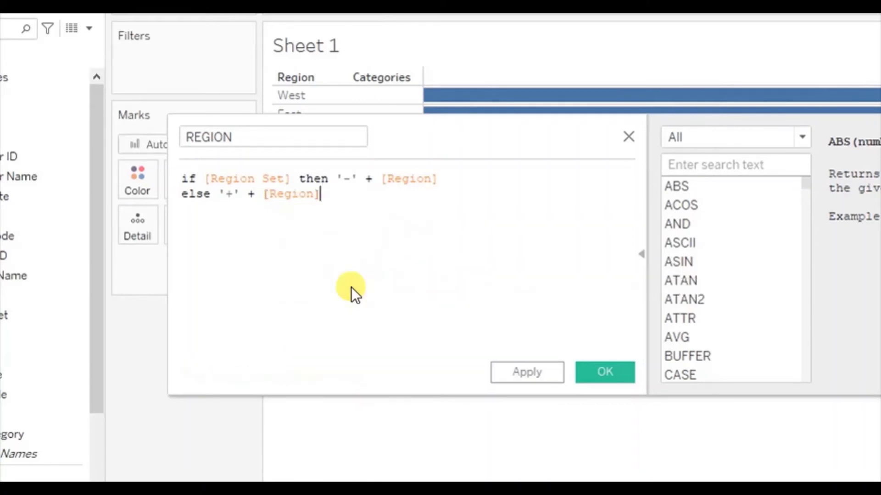
pyautogui.write('end')
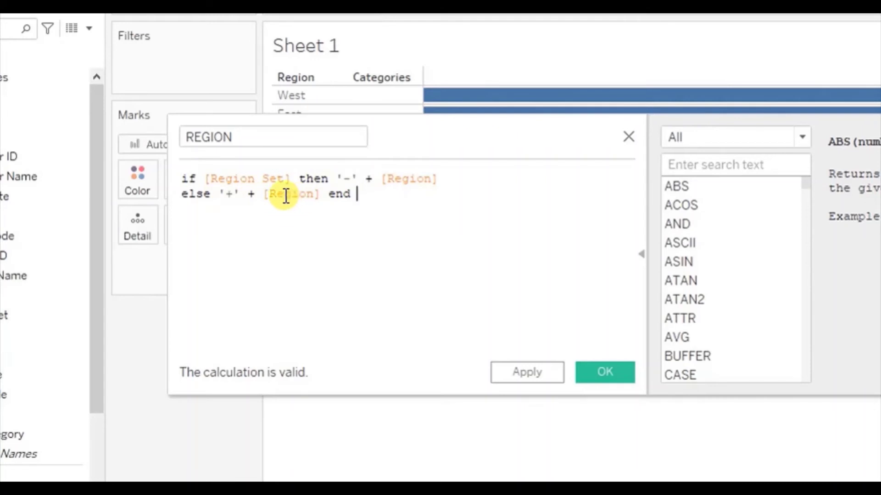
# Step: Insert a space after the minus and plus signs inside the REGION formula's quotes, and save the calculated field
pyautogui.click(352, 178)
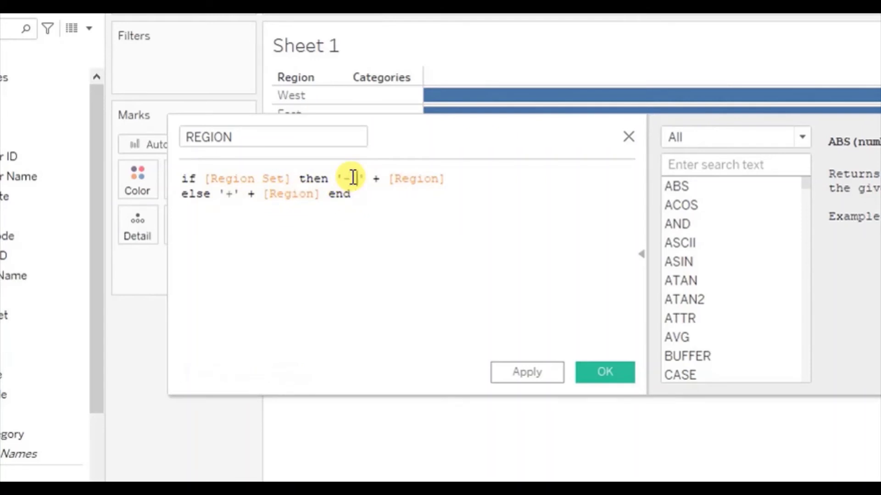
pyautogui.click(235, 194)
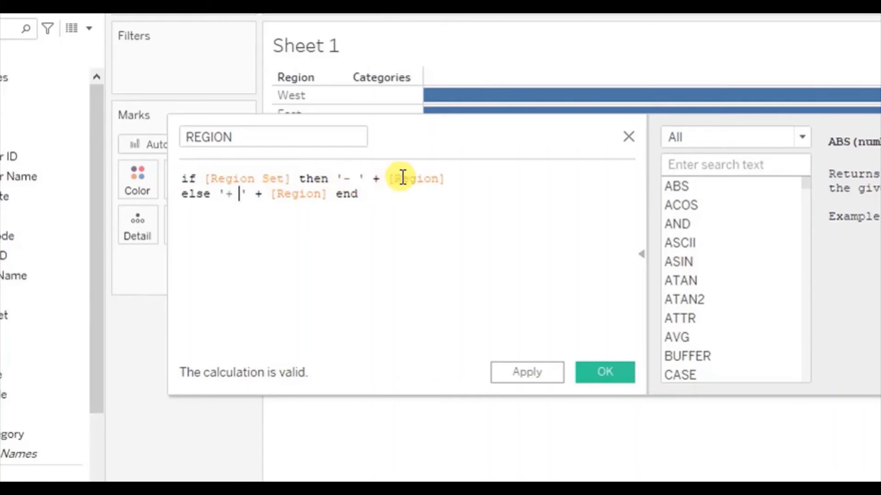
pyautogui.moveTo(224, 178); pyautogui.dragTo(282, 181)
pyautogui.click(263, 204)
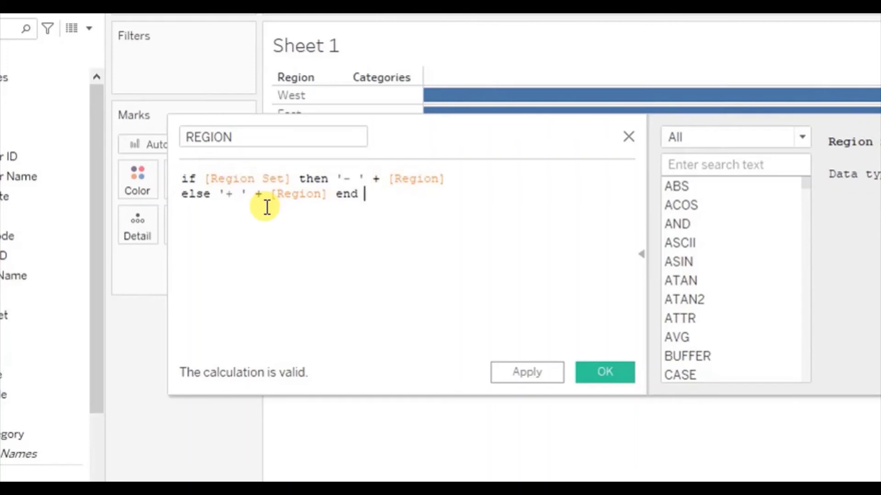
pyautogui.moveTo(223, 194); pyautogui.dragTo(334, 194)
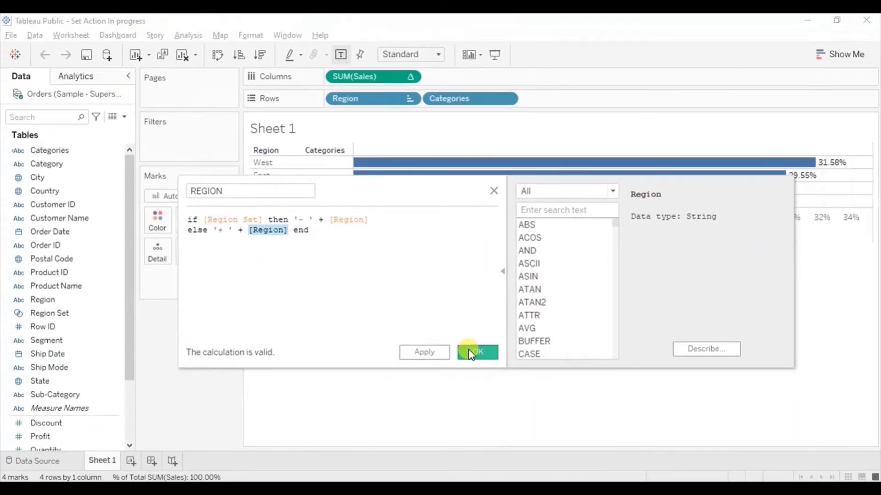
pyautogui.click(470, 351)
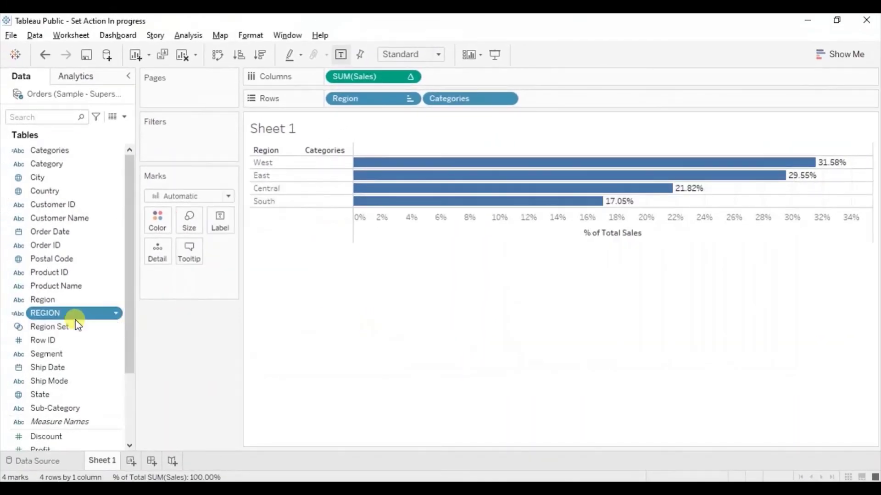
# Step: Add the calculated REGION field to Rows between Region and Categories, and hide the original Region header
pyautogui.moveTo(60, 313); pyautogui.dragTo(421, 100)
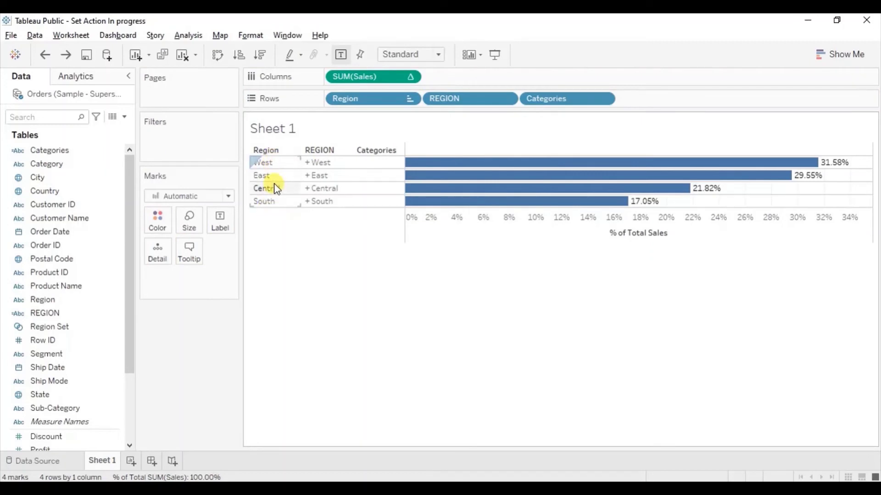
pyautogui.rightClick(367, 103)
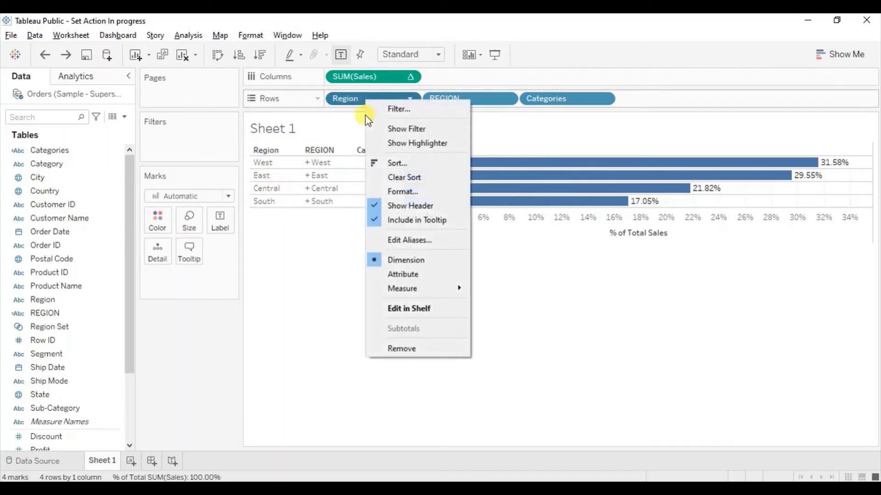
pyautogui.click(390, 204)
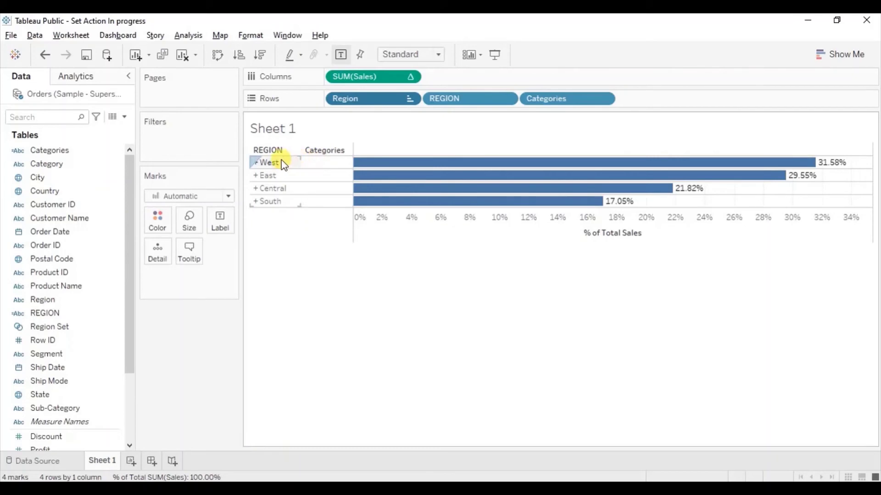
# Step: Test the drill-down with the new labels by expanding West into its categories and collapsing it again
pyautogui.click(366, 168)
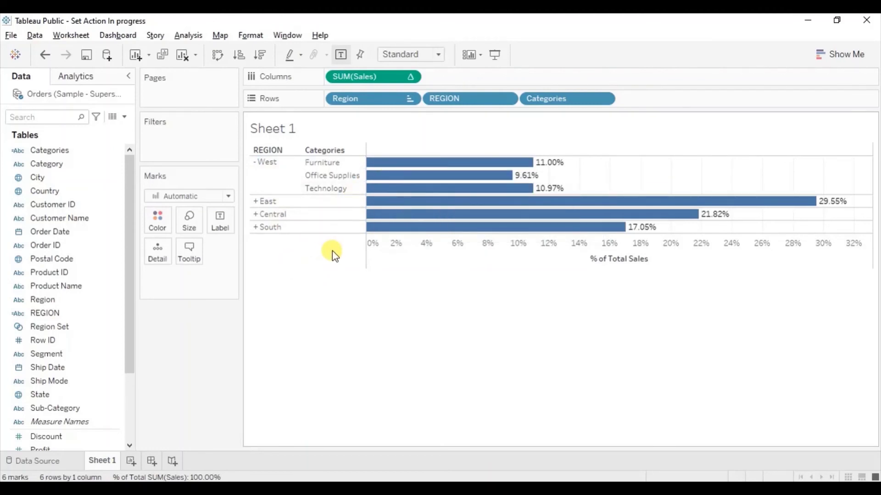
pyautogui.click(385, 168)
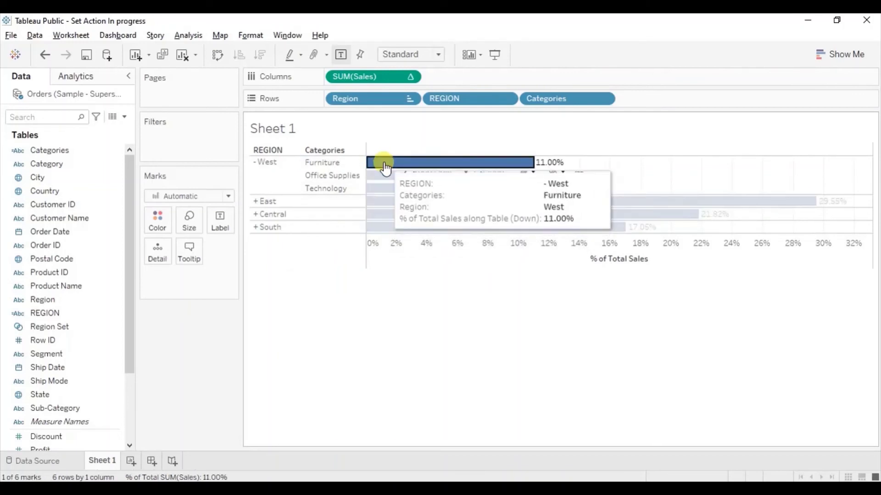
pyautogui.click(384, 166)
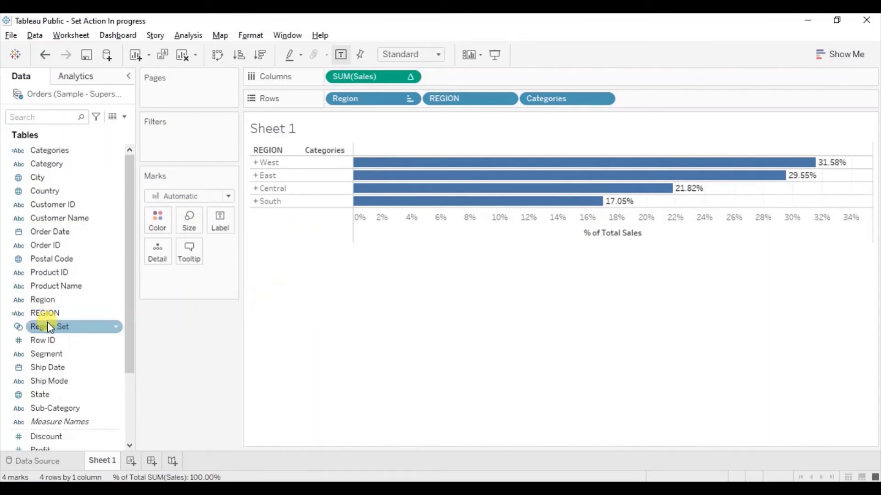
# Step: Color the bars by Region Set and, with West expanded, set the color of the In members to red
pyautogui.moveTo(48, 324); pyautogui.dragTo(158, 222)
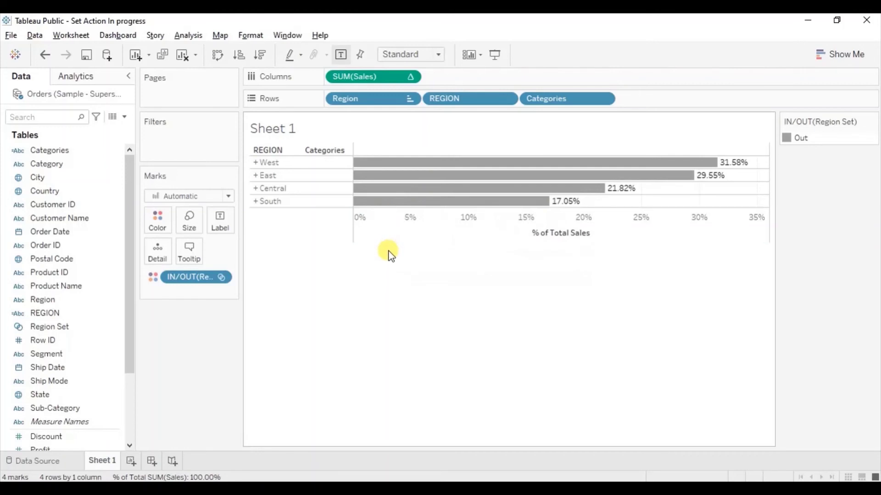
pyautogui.click(270, 165)
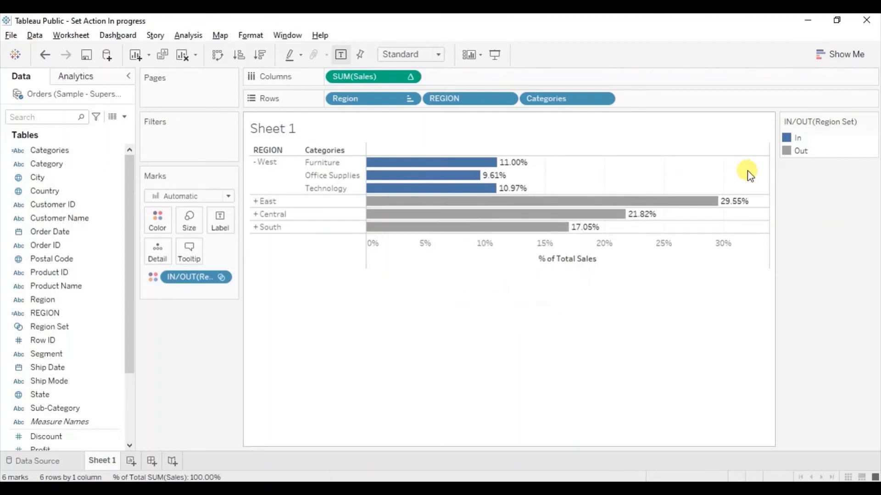
pyautogui.doubleClick(787, 139)
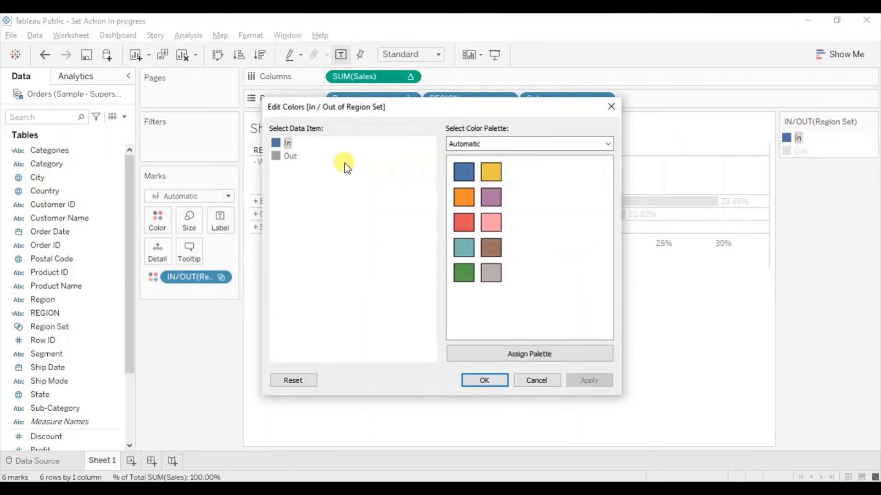
pyautogui.click(464, 222)
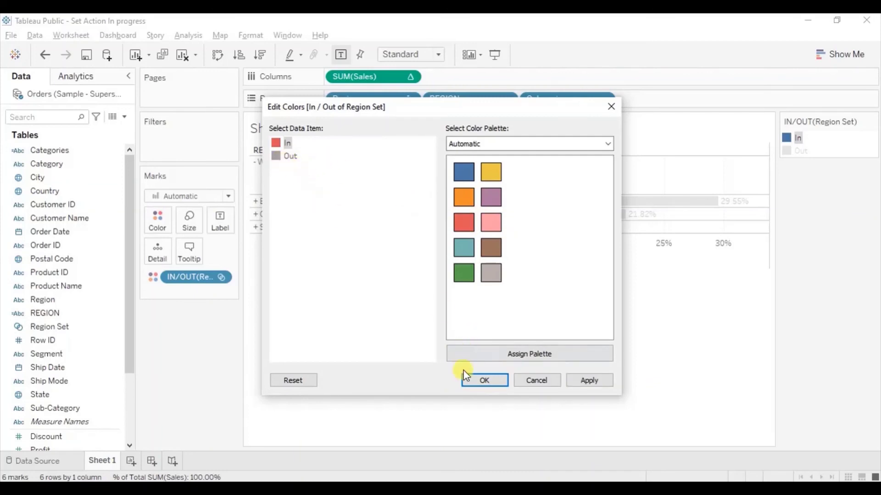
pyautogui.click(473, 385)
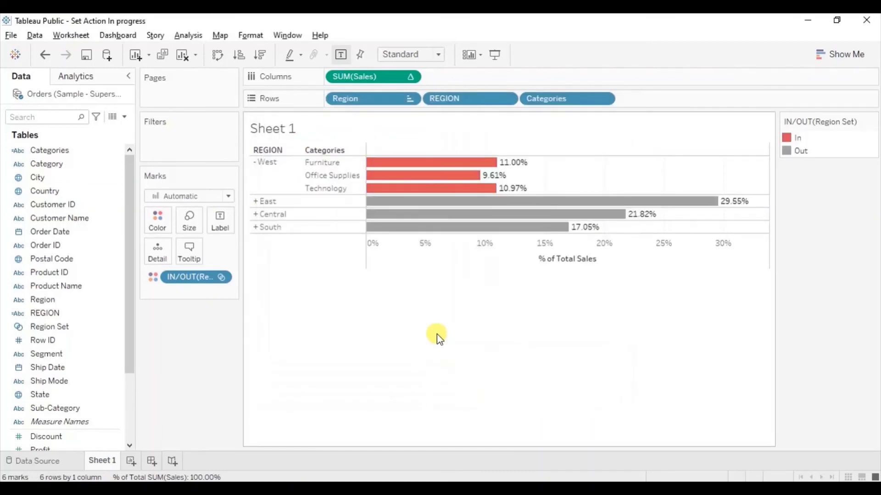
# Step: With East expanded alongside West, sort the categories in descending order by sales, and collapse both regions
pyautogui.moveTo(381, 165)
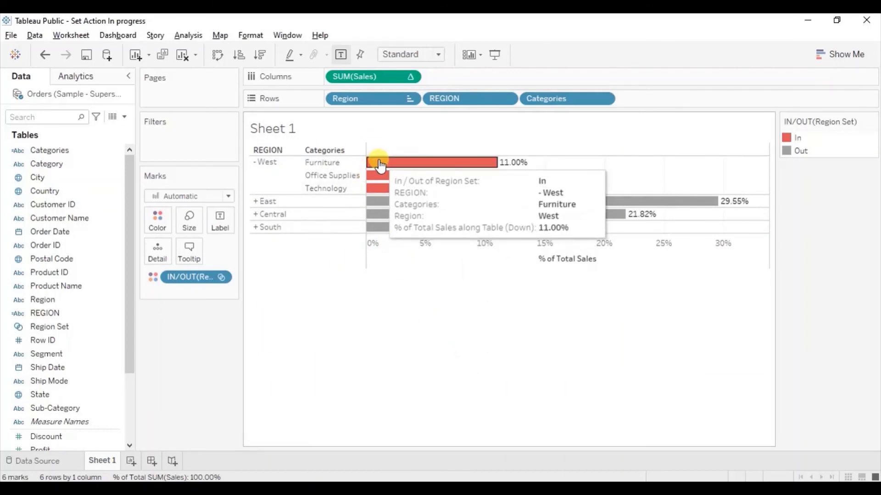
pyautogui.moveTo(381, 188)
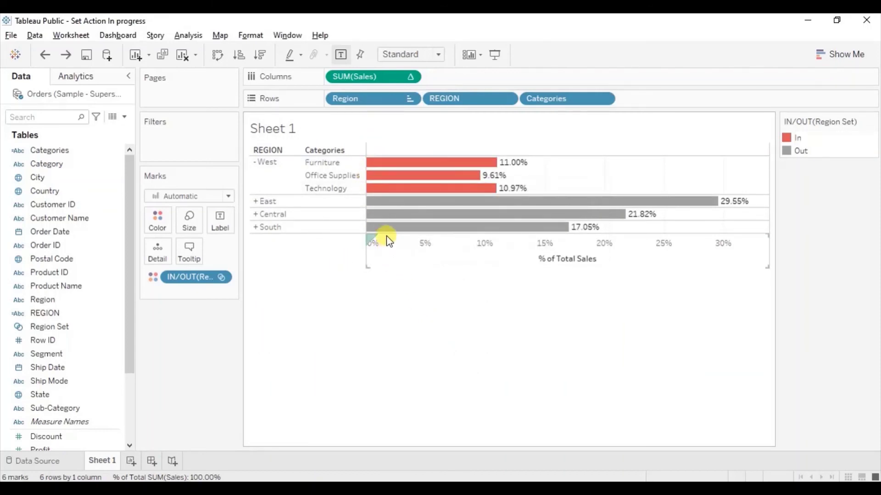
pyautogui.click(389, 204)
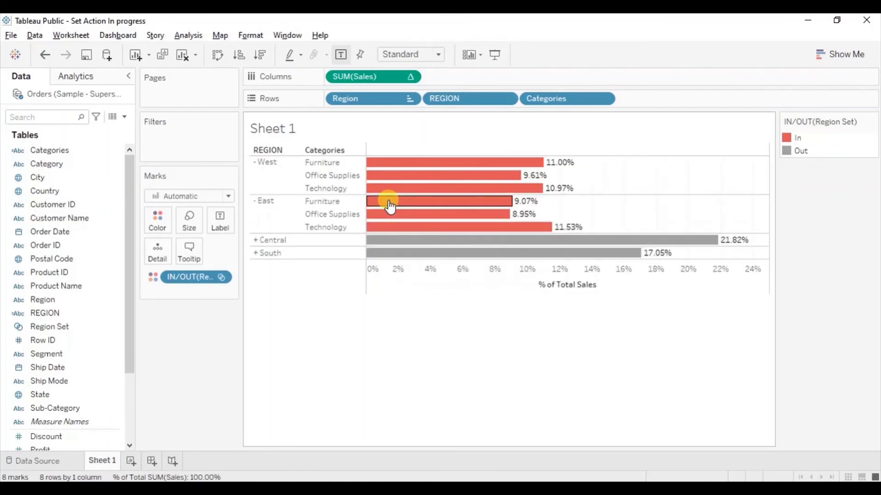
pyautogui.moveTo(387, 227)
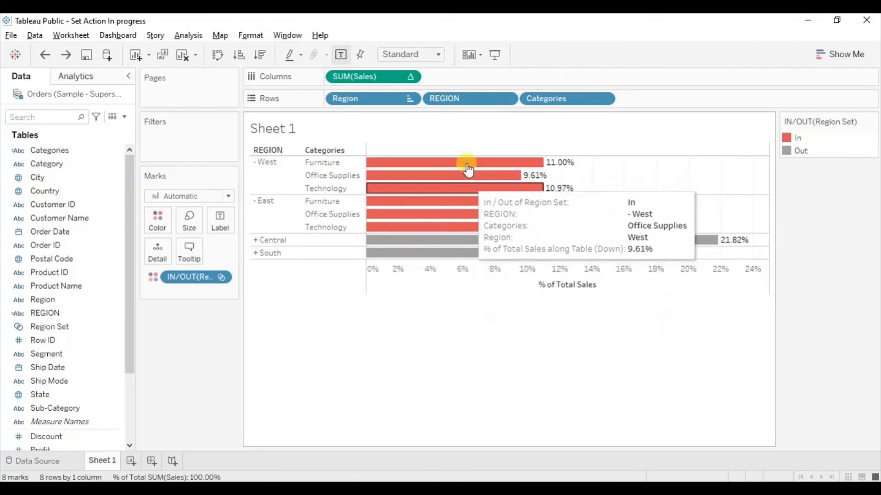
pyautogui.click(264, 54)
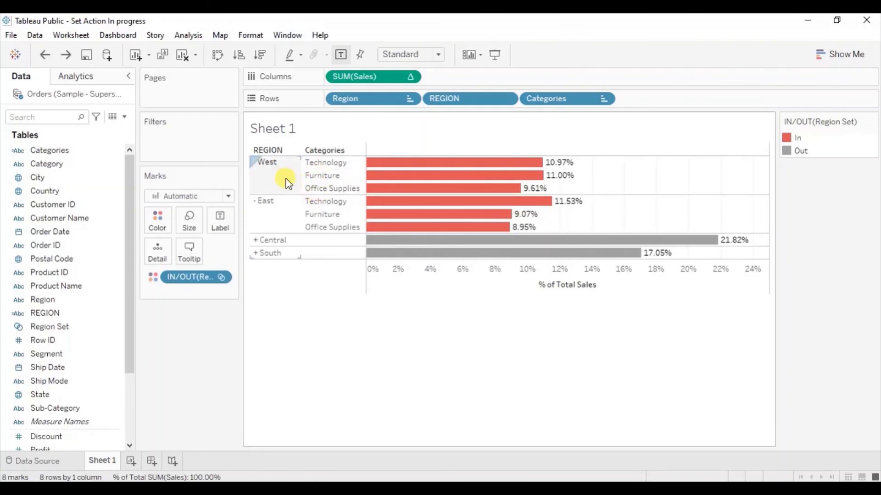
pyautogui.click(286, 180)
pyautogui.click(286, 179)
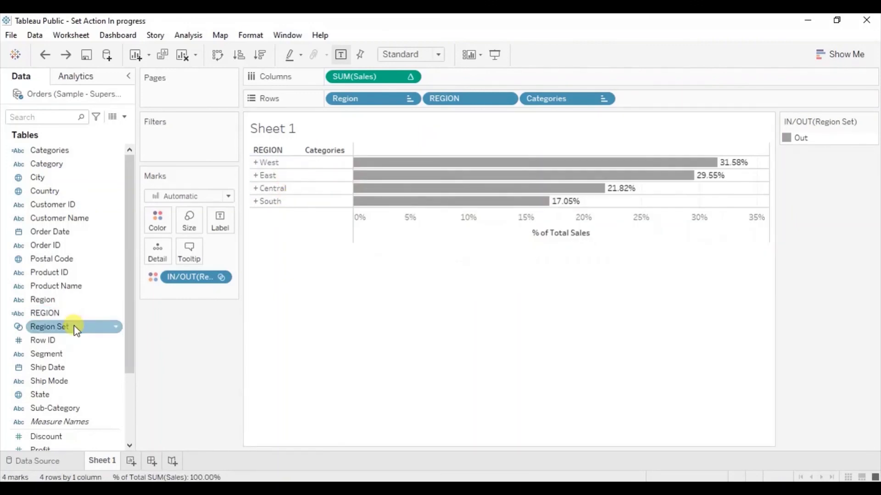
# Step: Place Region Set ahead of Region in Rows, and expand South to check that drilled regions are listed first
pyautogui.moveTo(73, 327); pyautogui.dragTo(326, 100)
pyautogui.moveTo(326, 99); pyautogui.dragTo(326, 99)
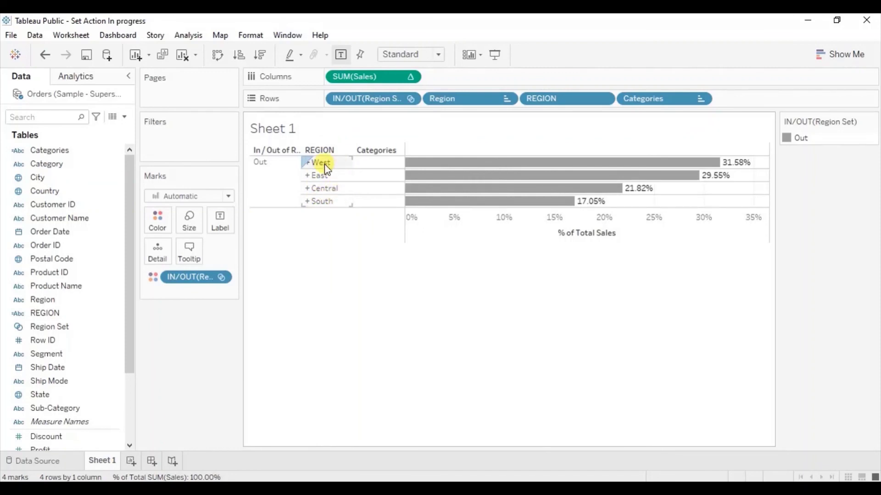
pyautogui.click(323, 201)
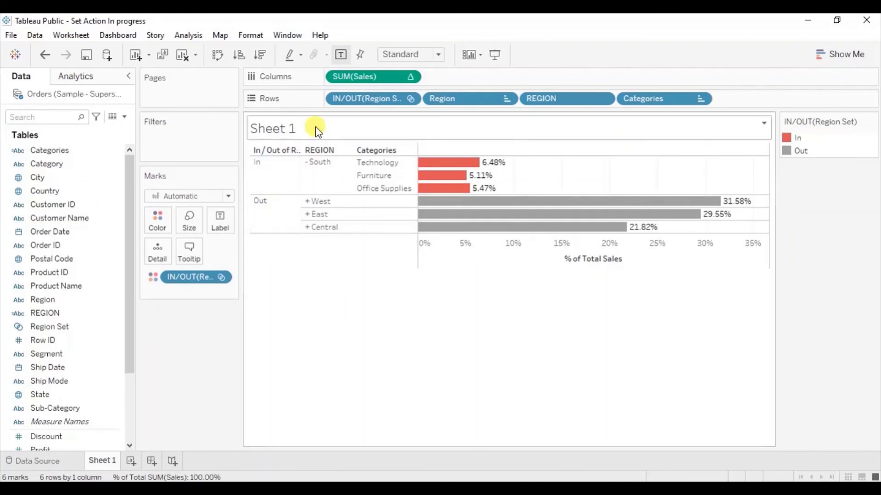
# Step: Hide the In/Out of Region Set header, and expand Central alongside South
pyautogui.rightClick(368, 97)
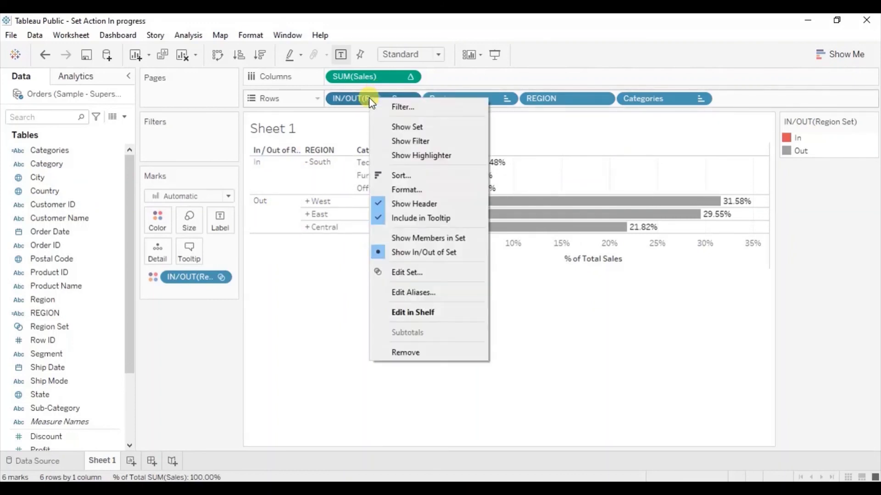
pyautogui.click(389, 198)
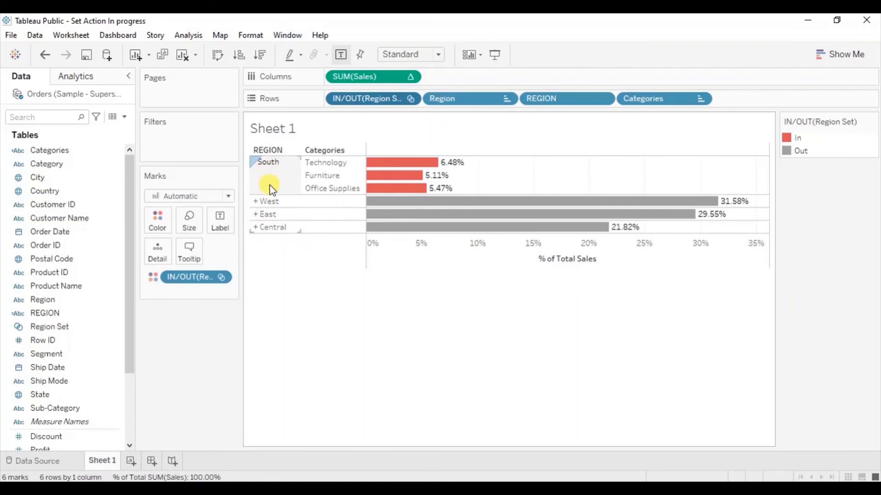
pyautogui.click(271, 227)
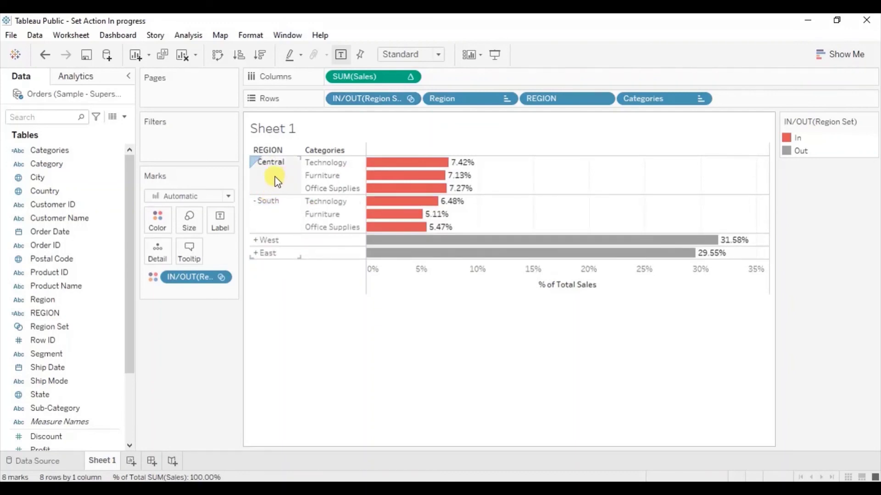